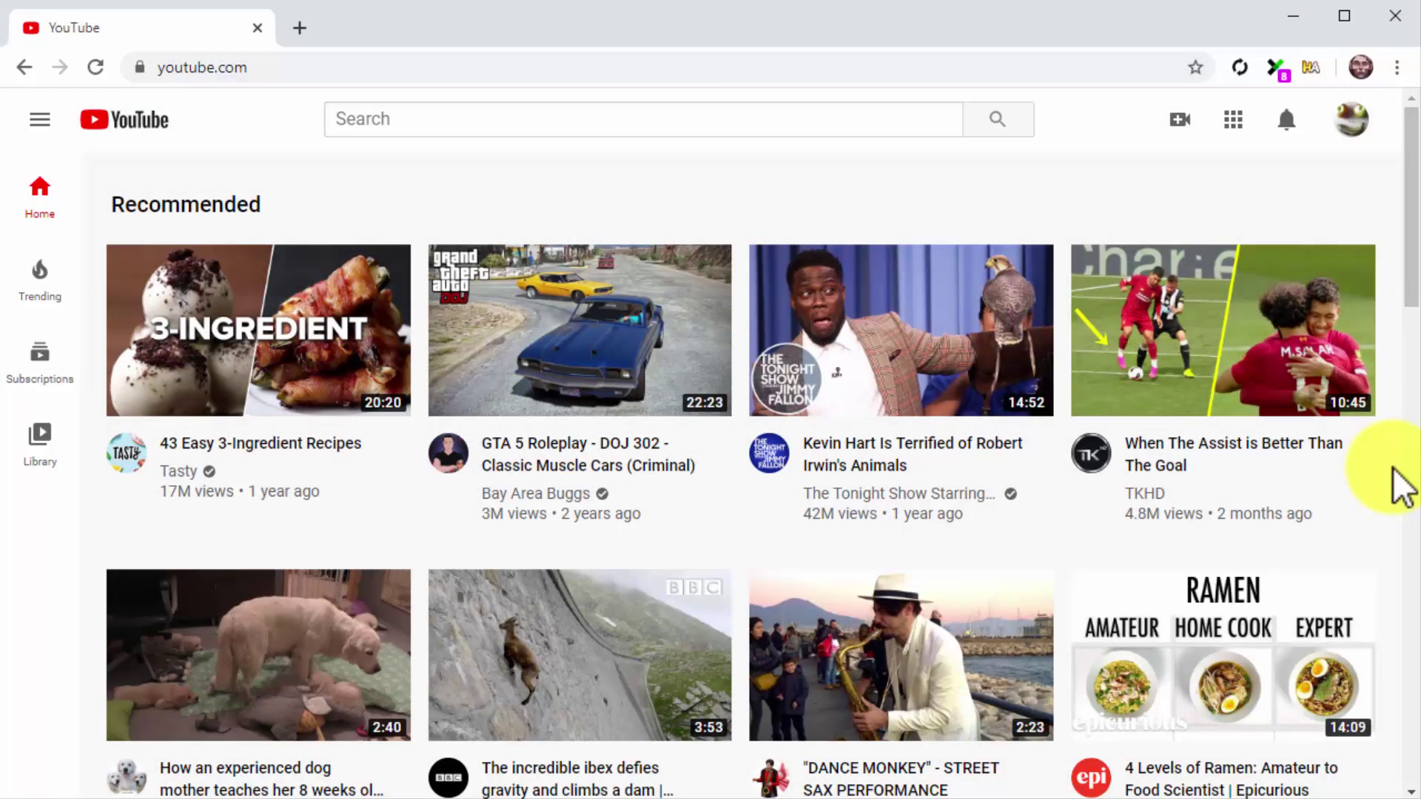
- Upload 'Healthy Eating Made Easy.mp4' from the My Business folder with Create > Upload video
left_click(1182, 122)
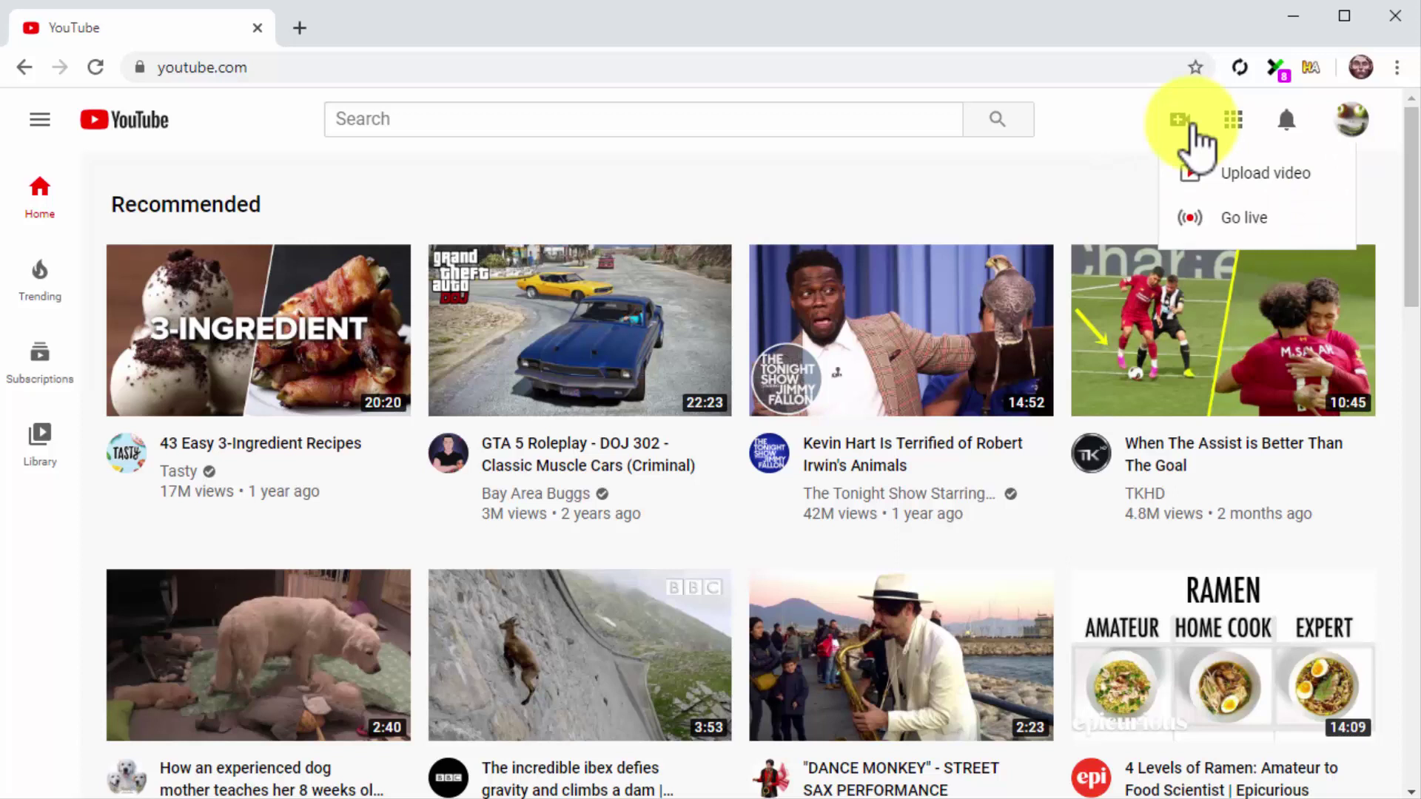
left_click(1218, 178)
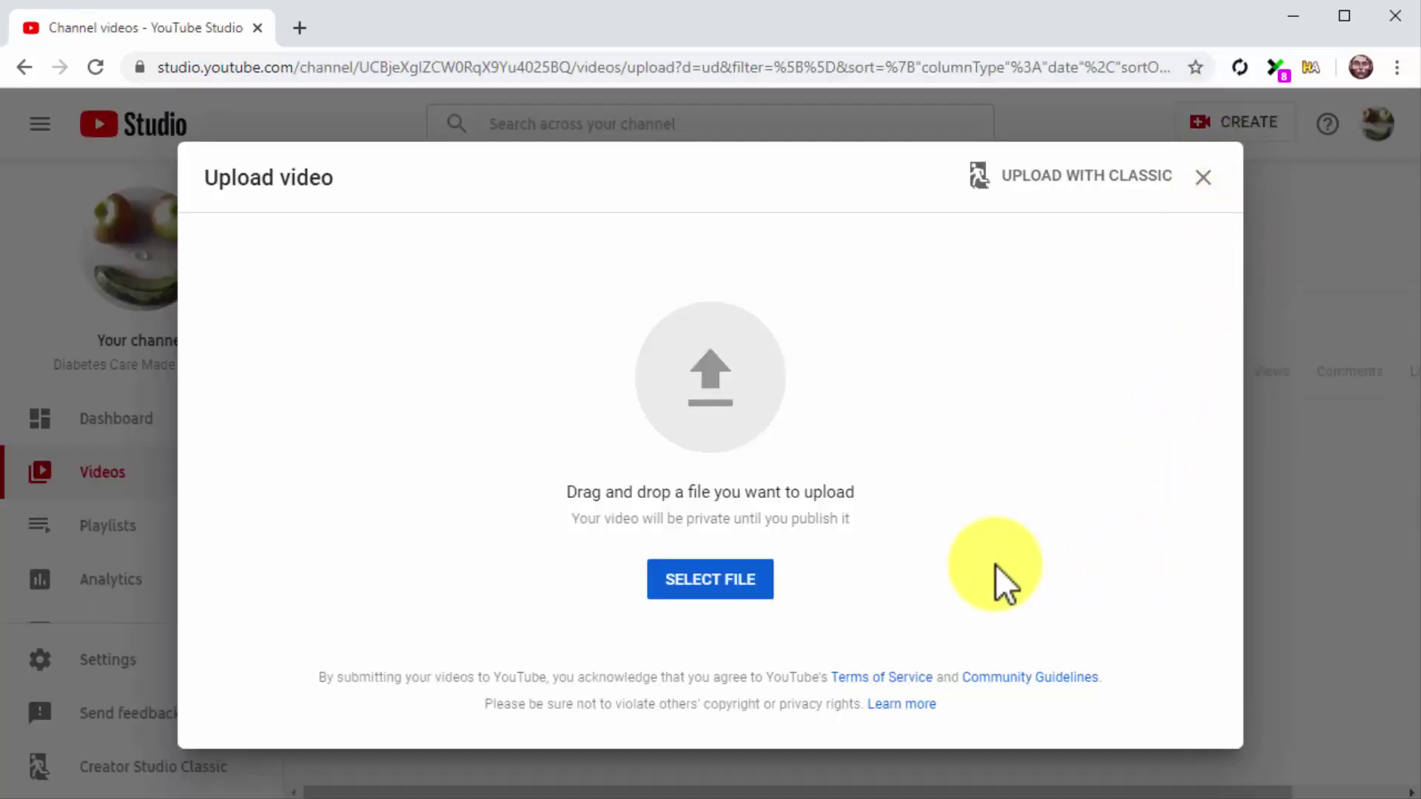
left_click(755, 583)
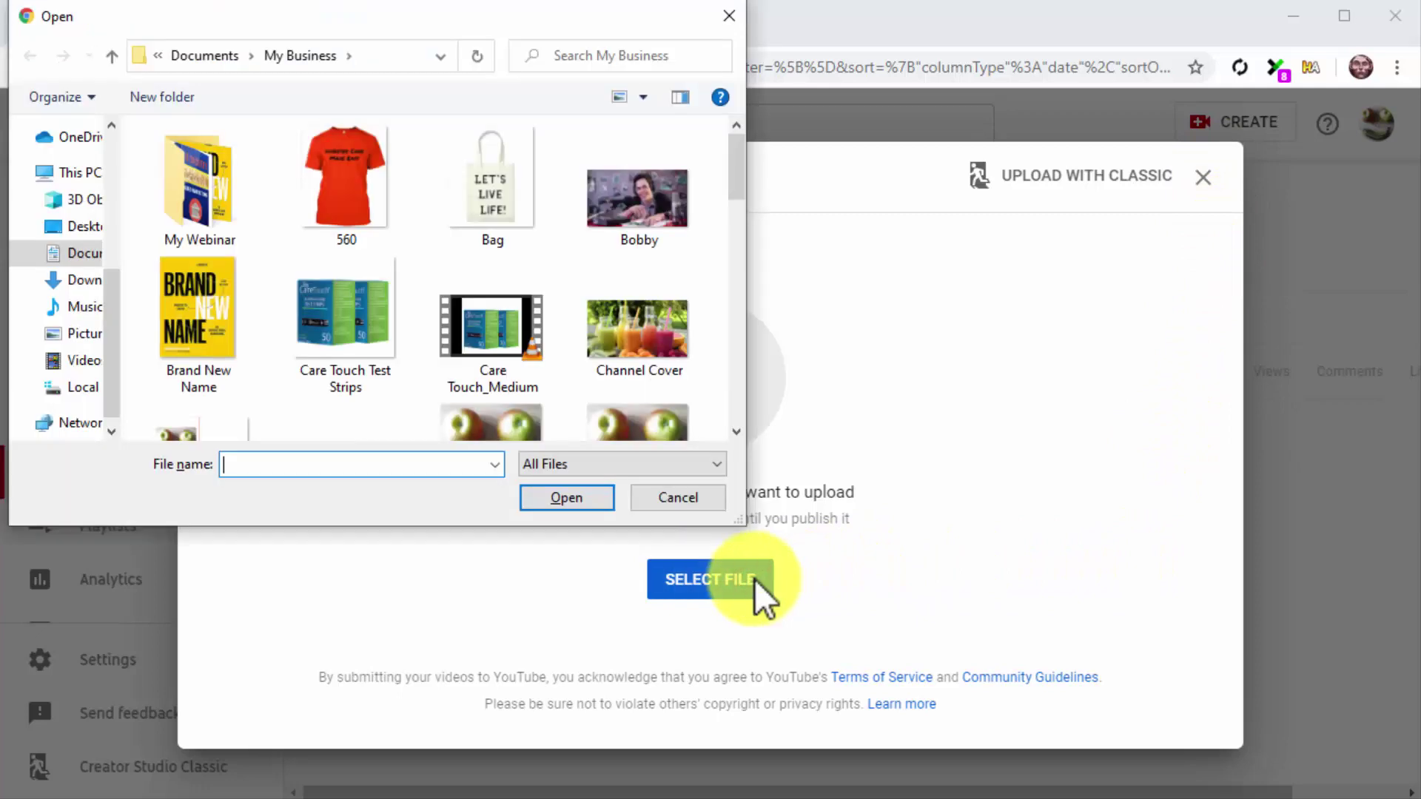
scroll(712, 385, "down", 5)
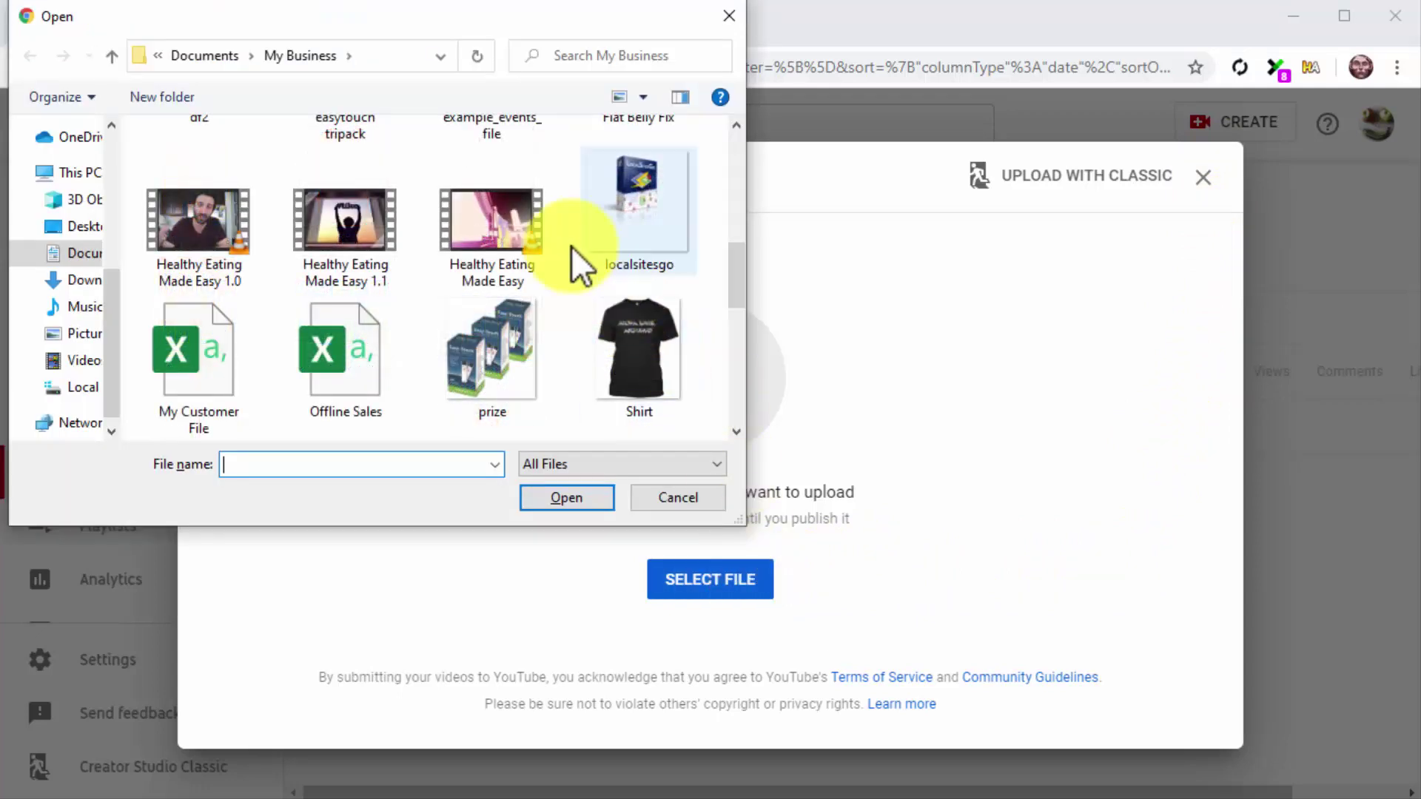
double_click(532, 224)
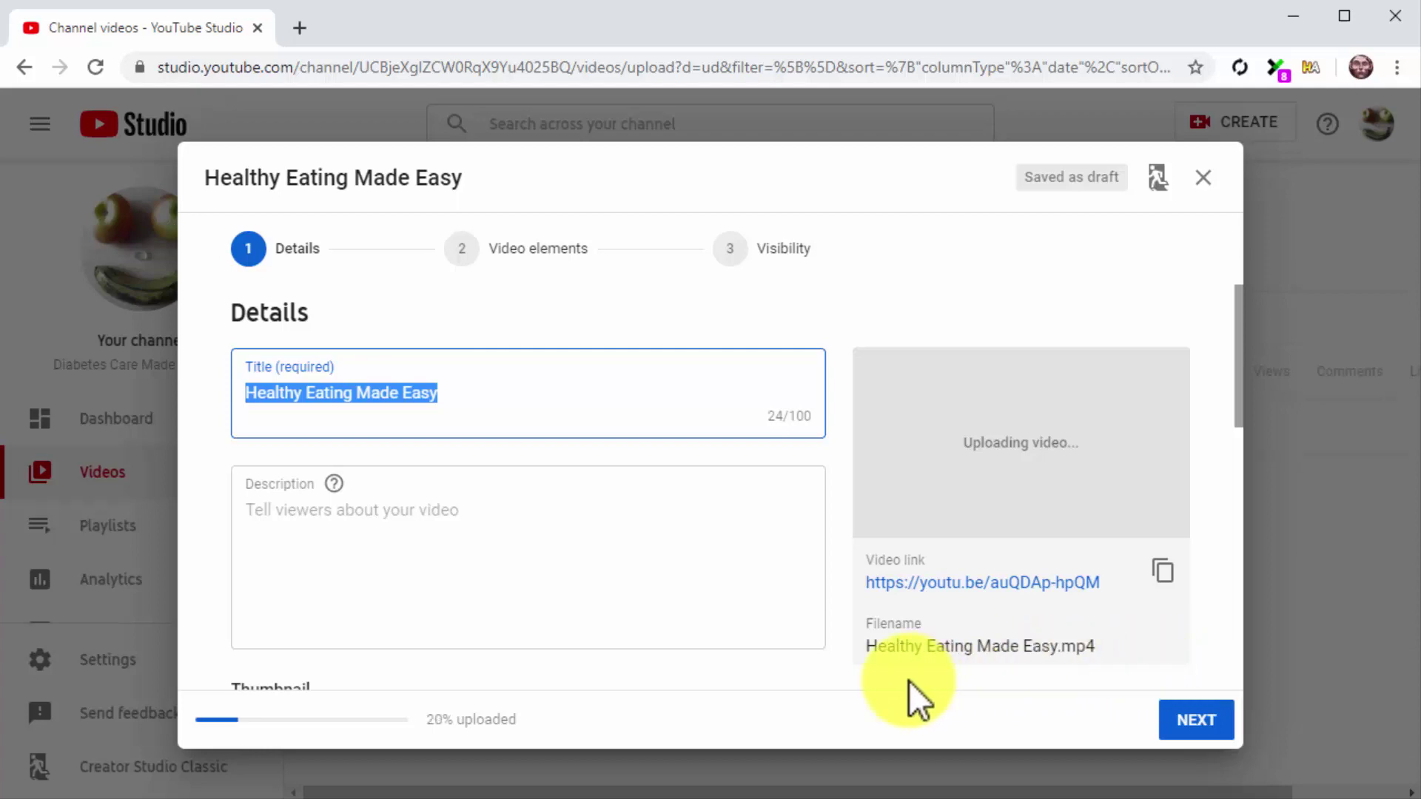
- Put the cursor in the Details Title field while the upload climbs toward 99%
left_click(500, 396)
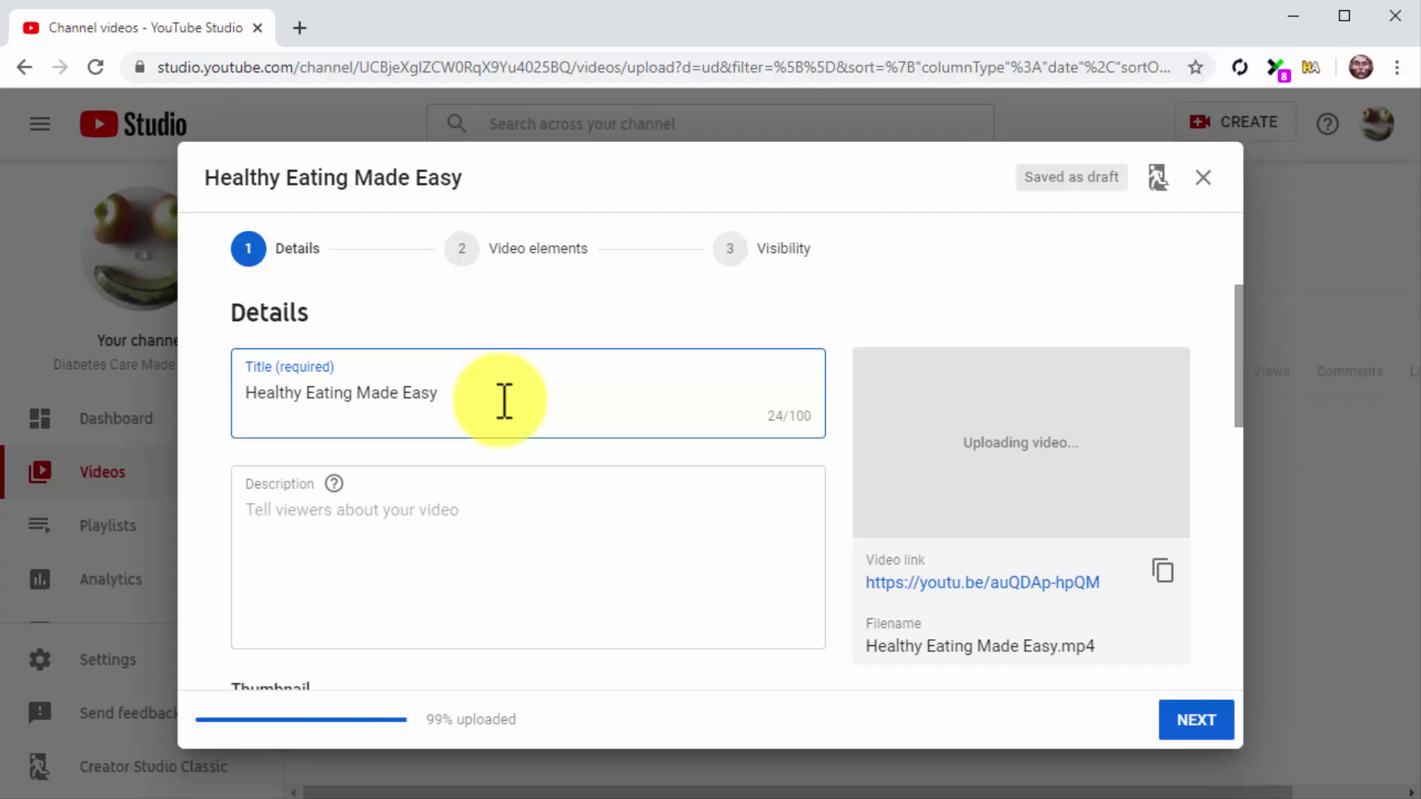
- Prefix the title with 'Tutorial - ' and append ' - Diabetes Care Made Easy 2.0'
key("Left")
key("Left")
key("Left")
key("Left")
key("Left")
key("Left")
key("Left")
key("Left")
key("Left")
key("Left")
key("Left")
key("Left")
key("Left")
key("Left")
key("Left")
key("Left")
key("Left")
key("Left")
key("Left")
key("Left")
key("Left")
key("Left")
key("Left")
key("Left")
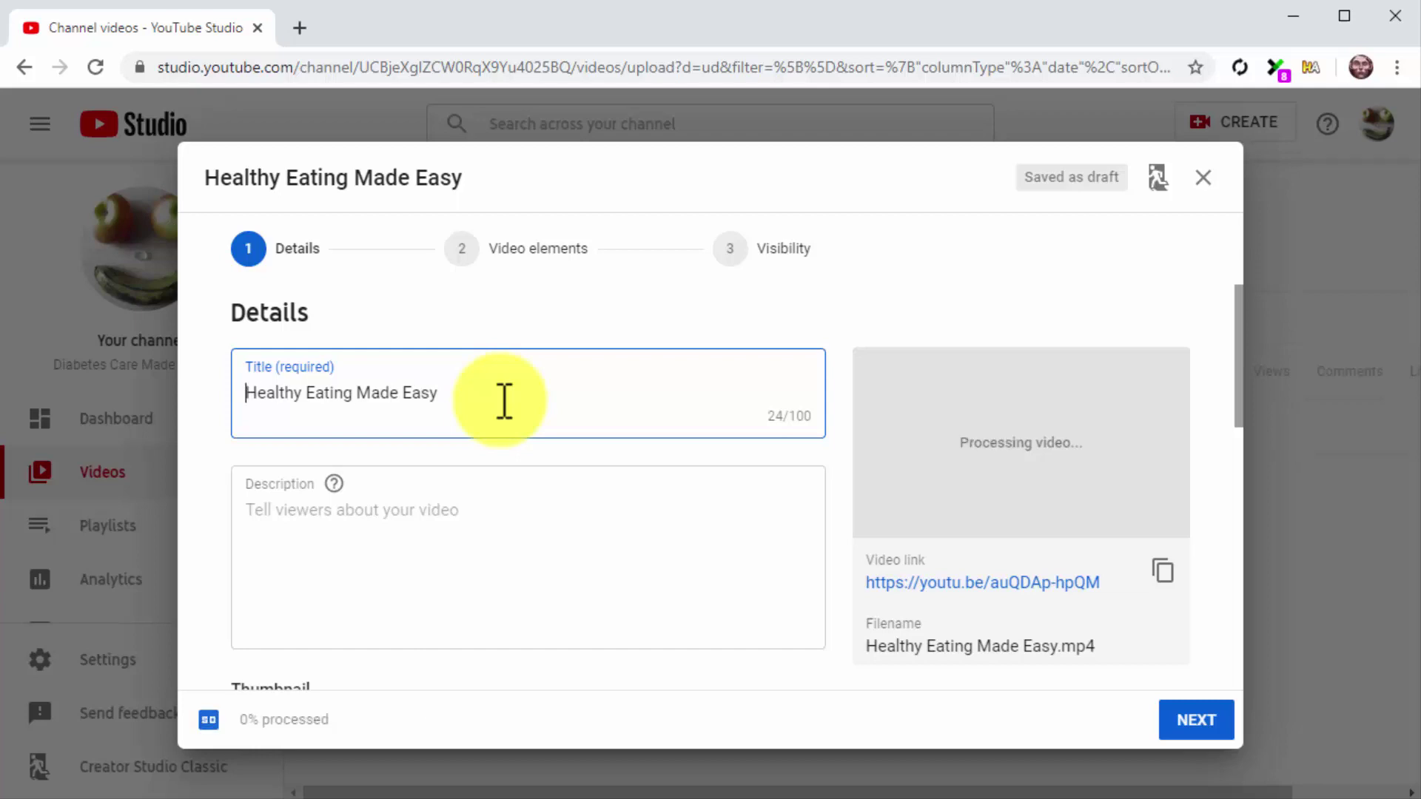
type("Tutor")
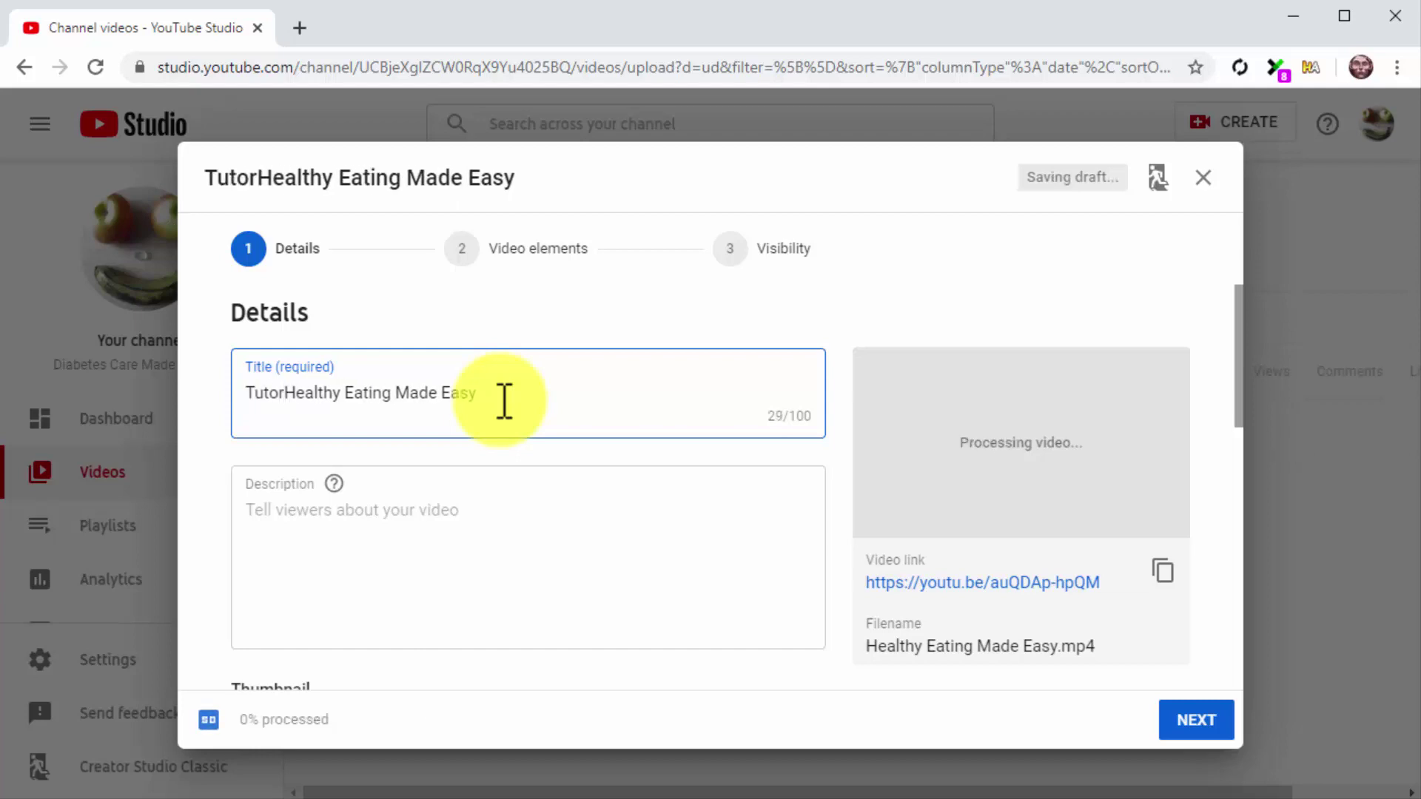
type("ial -")
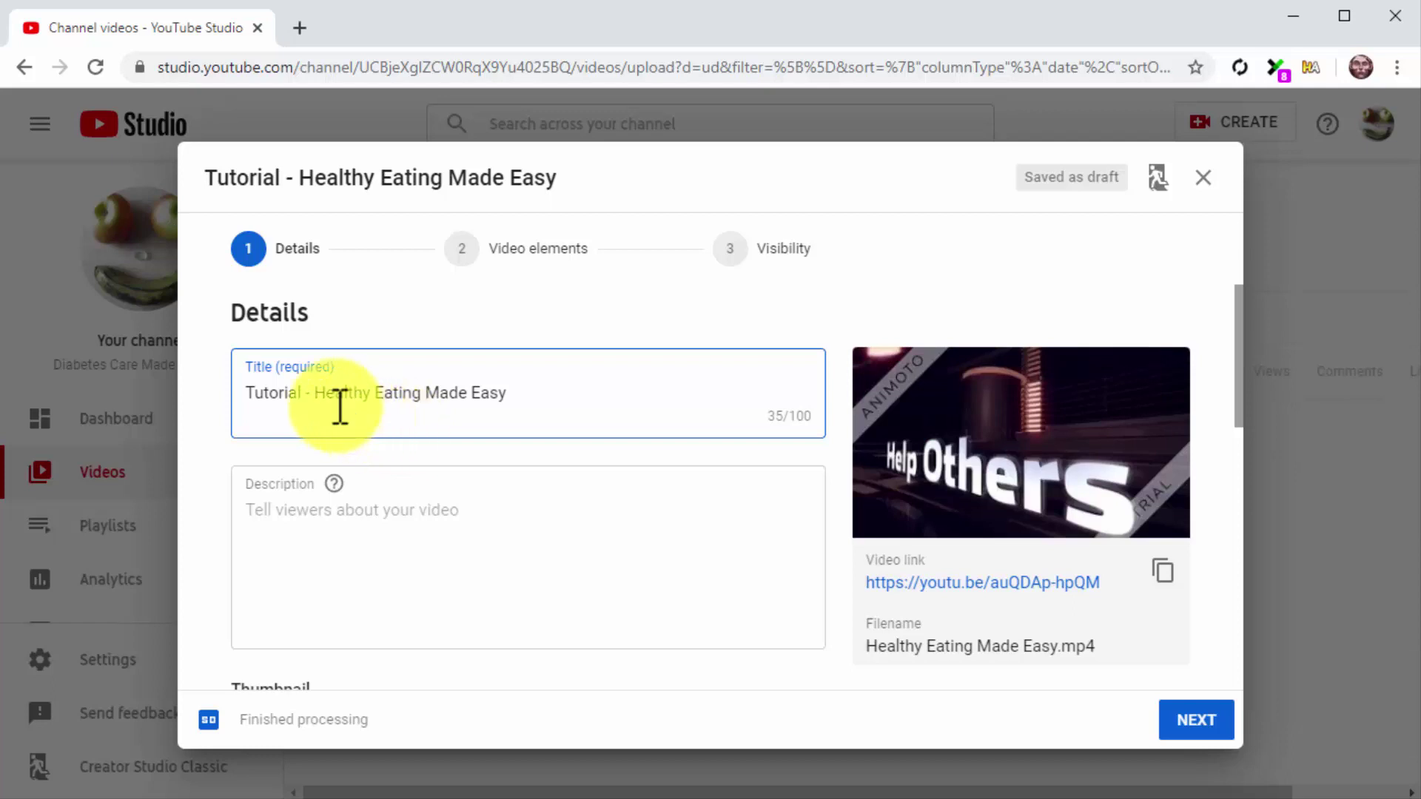
double_click(317, 393)
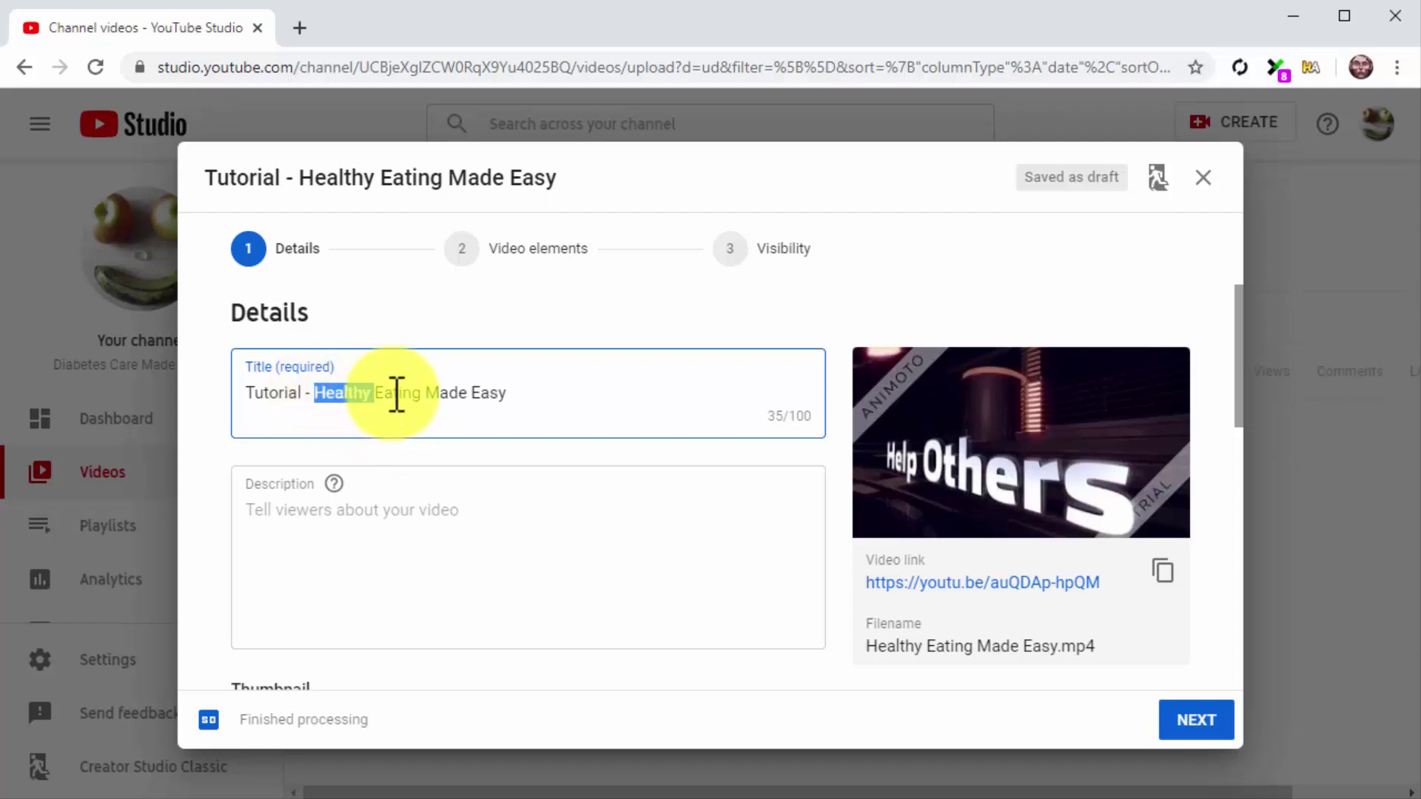
mouse_move(397, 394)
left_mouse_down()
mouse_move(422, 400)
mouse_move(424, 421)
left_mouse_up()
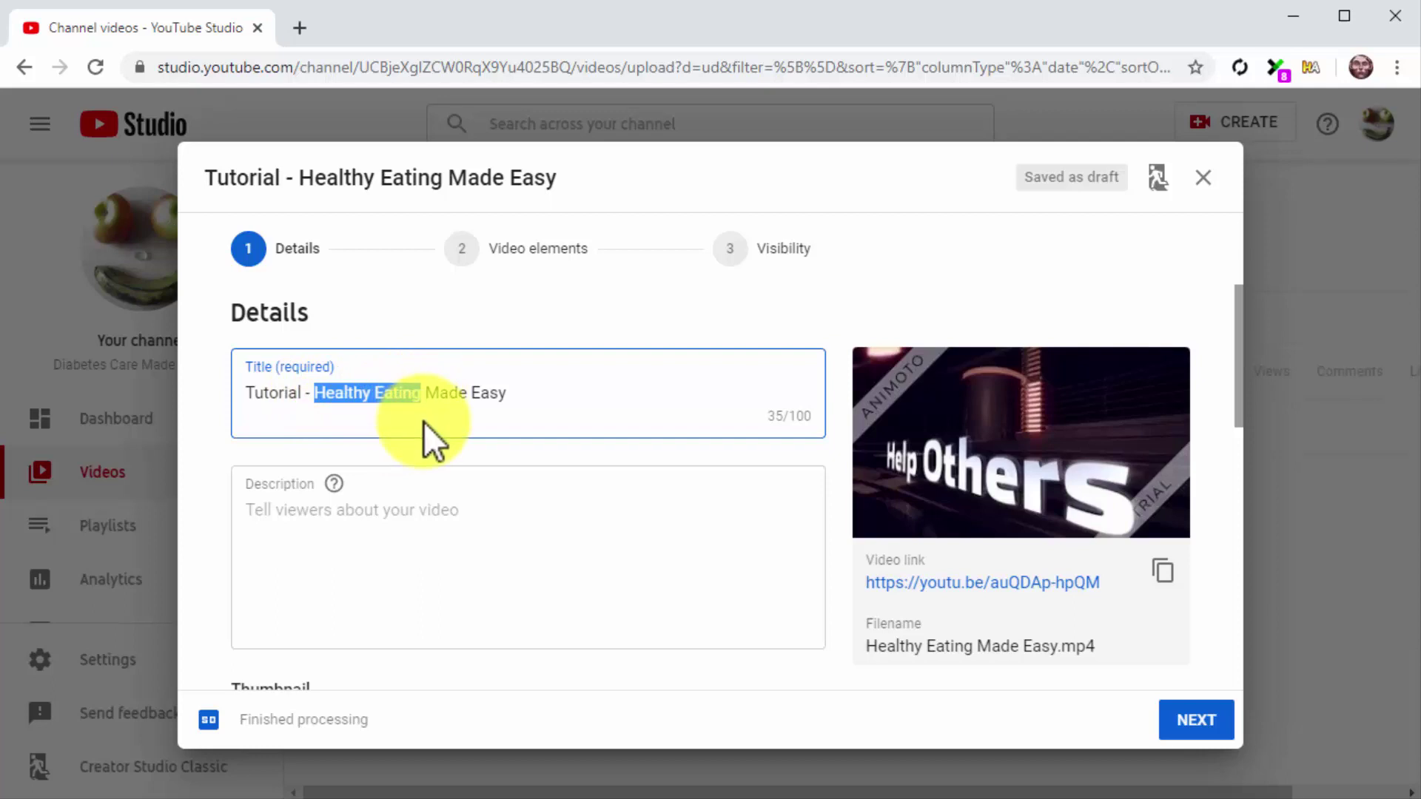
left_click(542, 400)
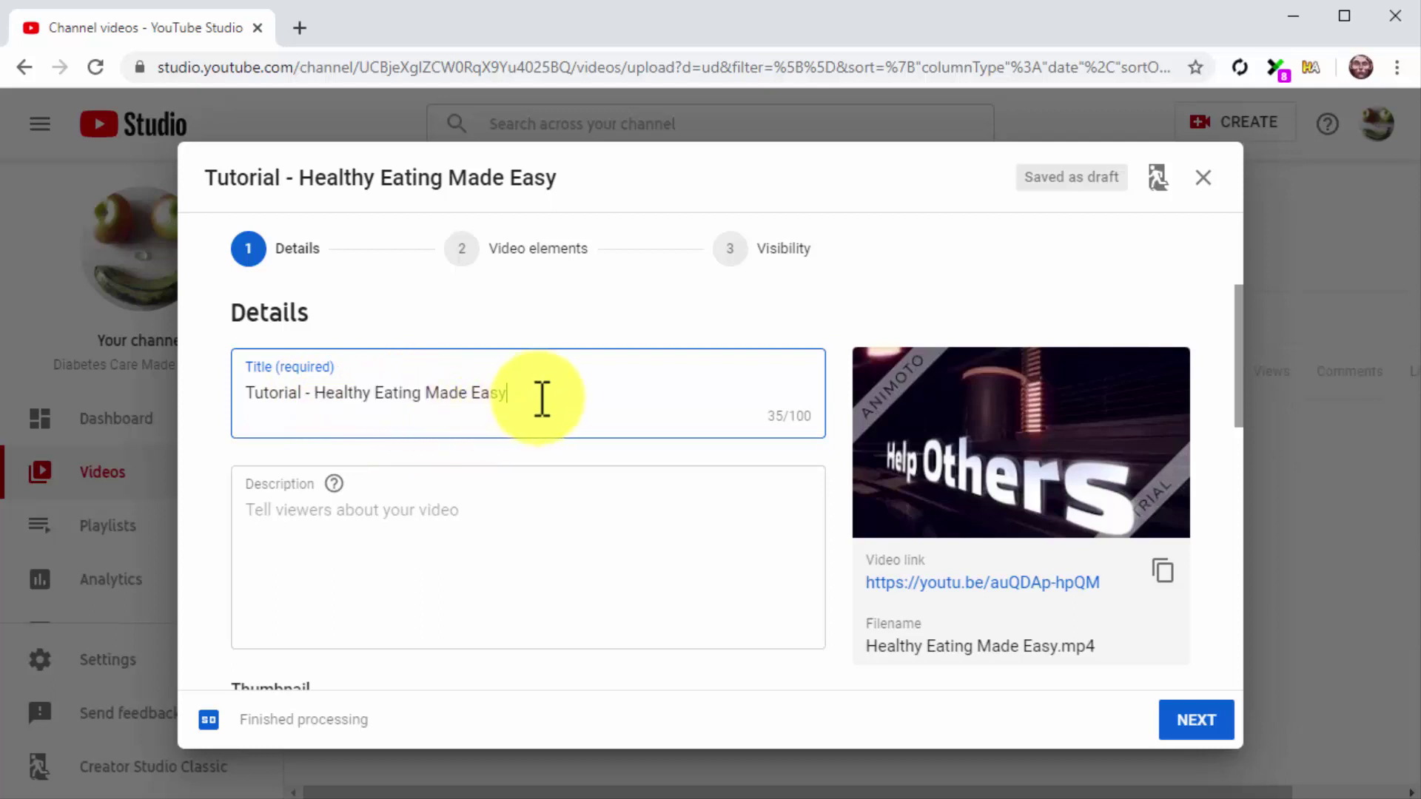
type("- ")
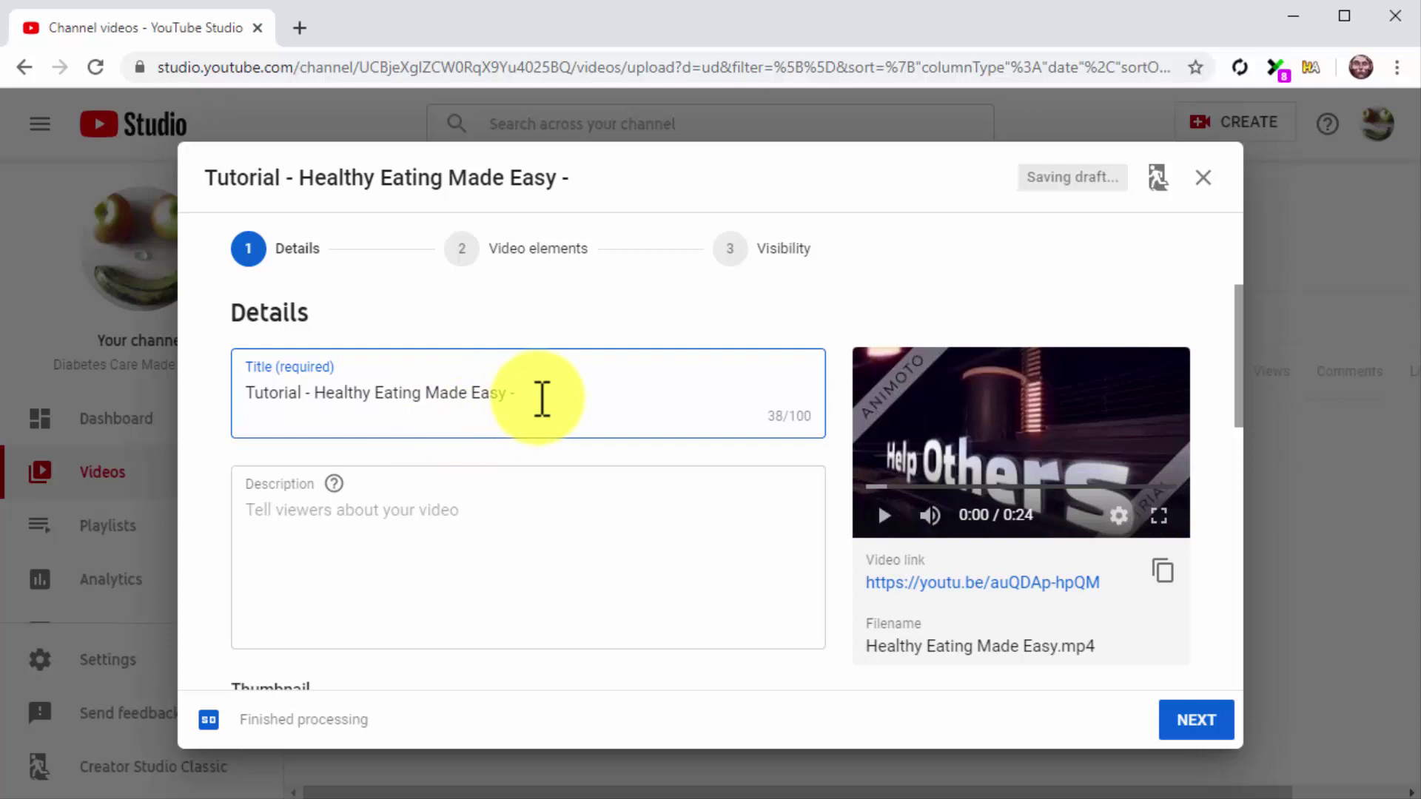
type("Diabetes Care Made Easy 2")
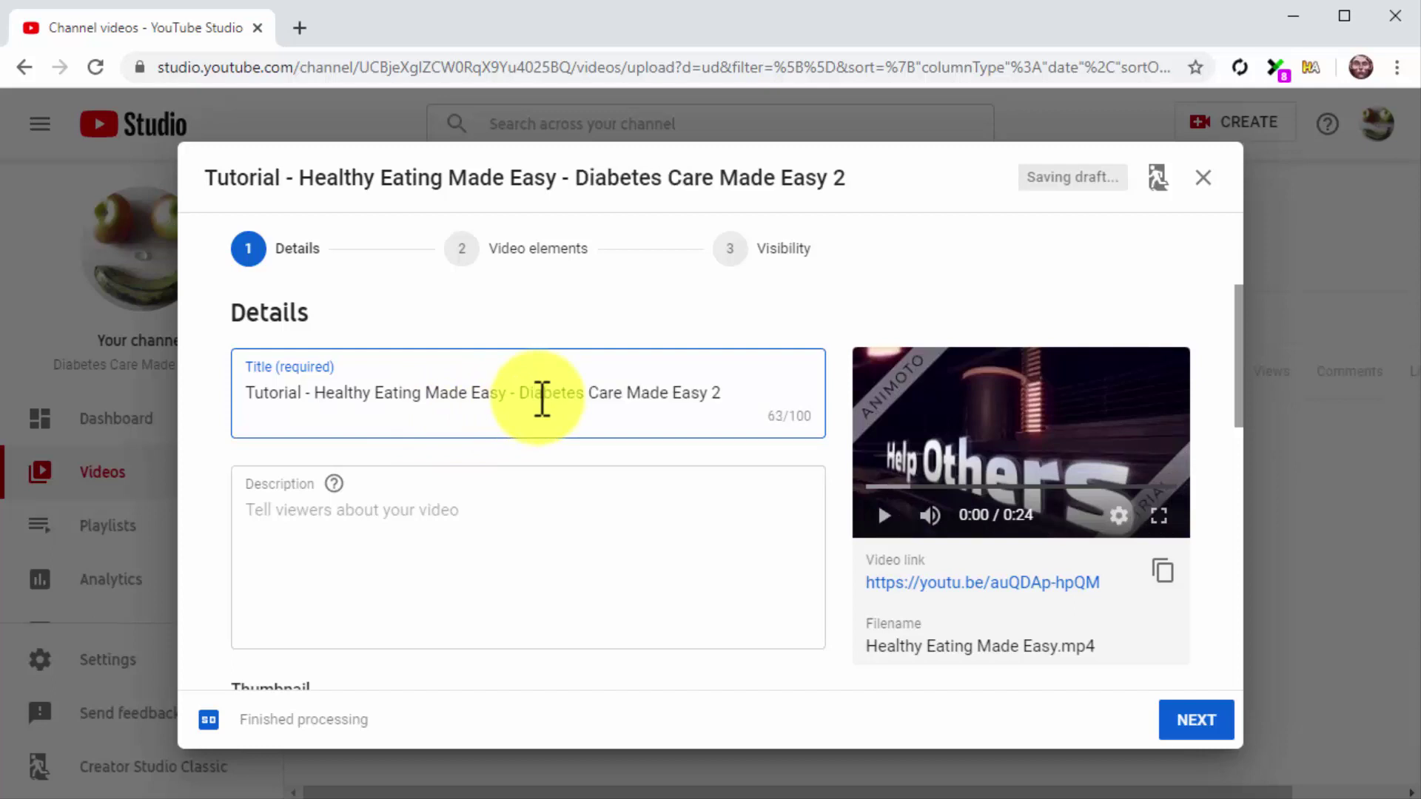
type(".0")
- Paste the healthy-foods eBook description with shop link and upload the Healthy Eating Tips thumbnail
left_click(563, 514)
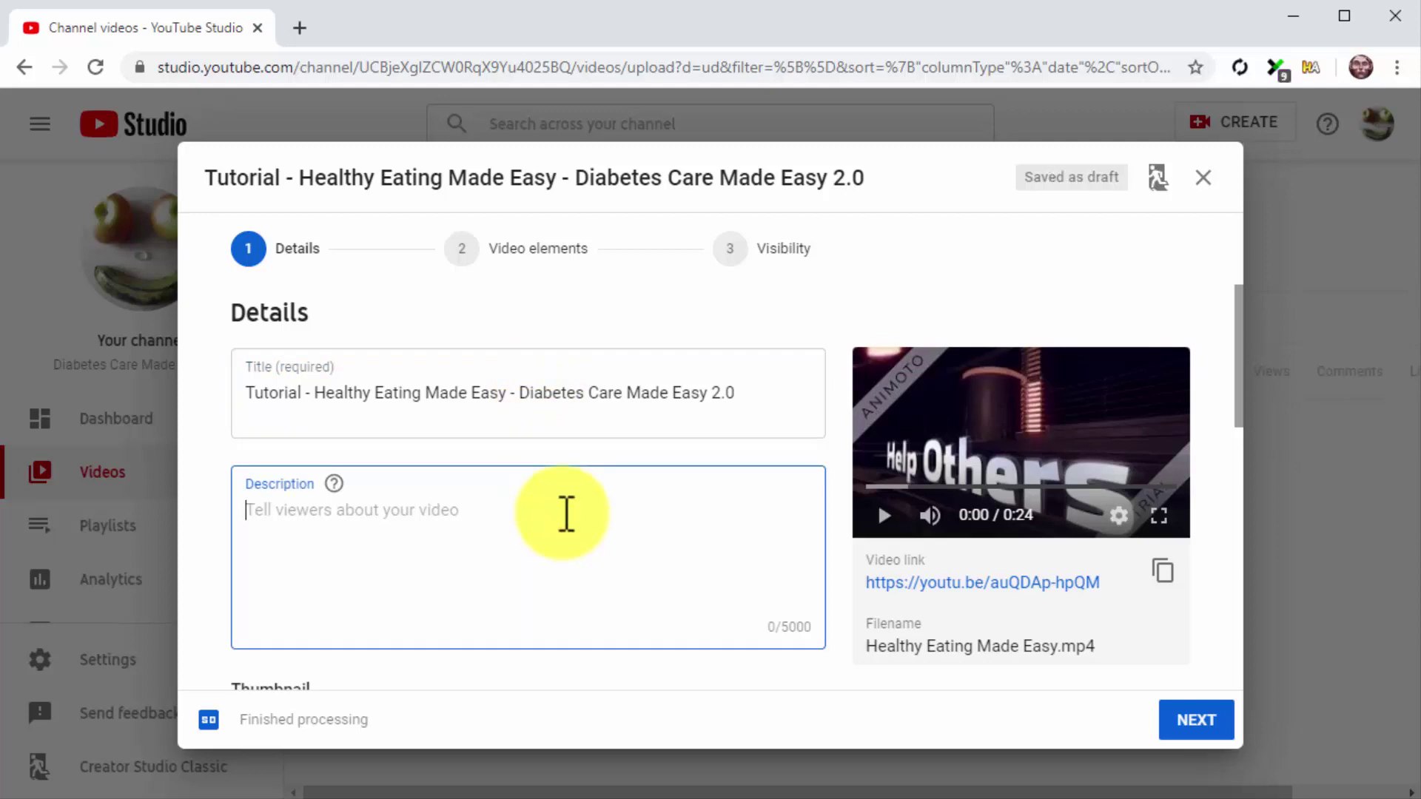
type("Do you want to learn the ultimate healthy eating, healthy foods, and healthy how-to secrets? Then we have the perfect eBook for you at diabetescaremadeeasy.com/shop/crazy-healthy-foods")
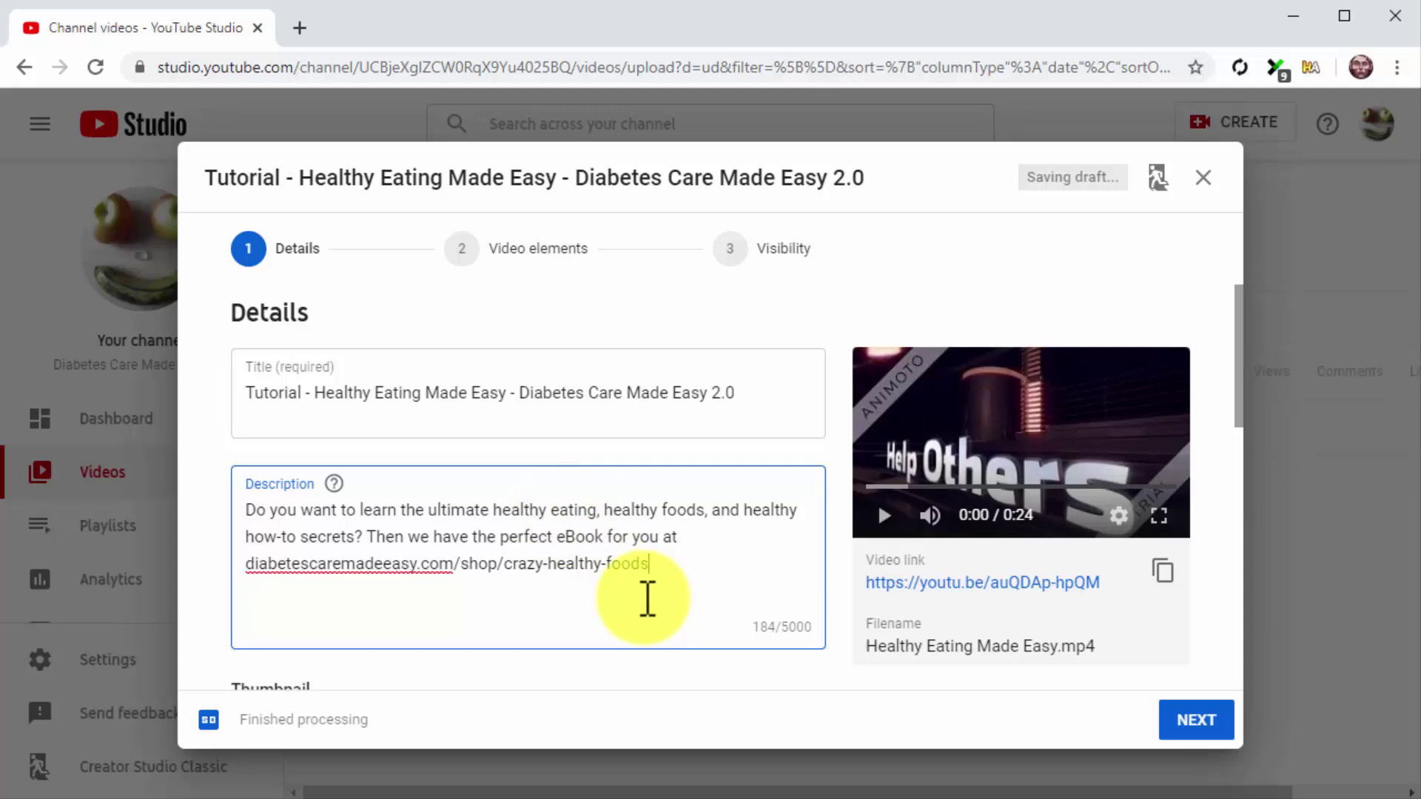
scroll(648, 600, "down", 5)
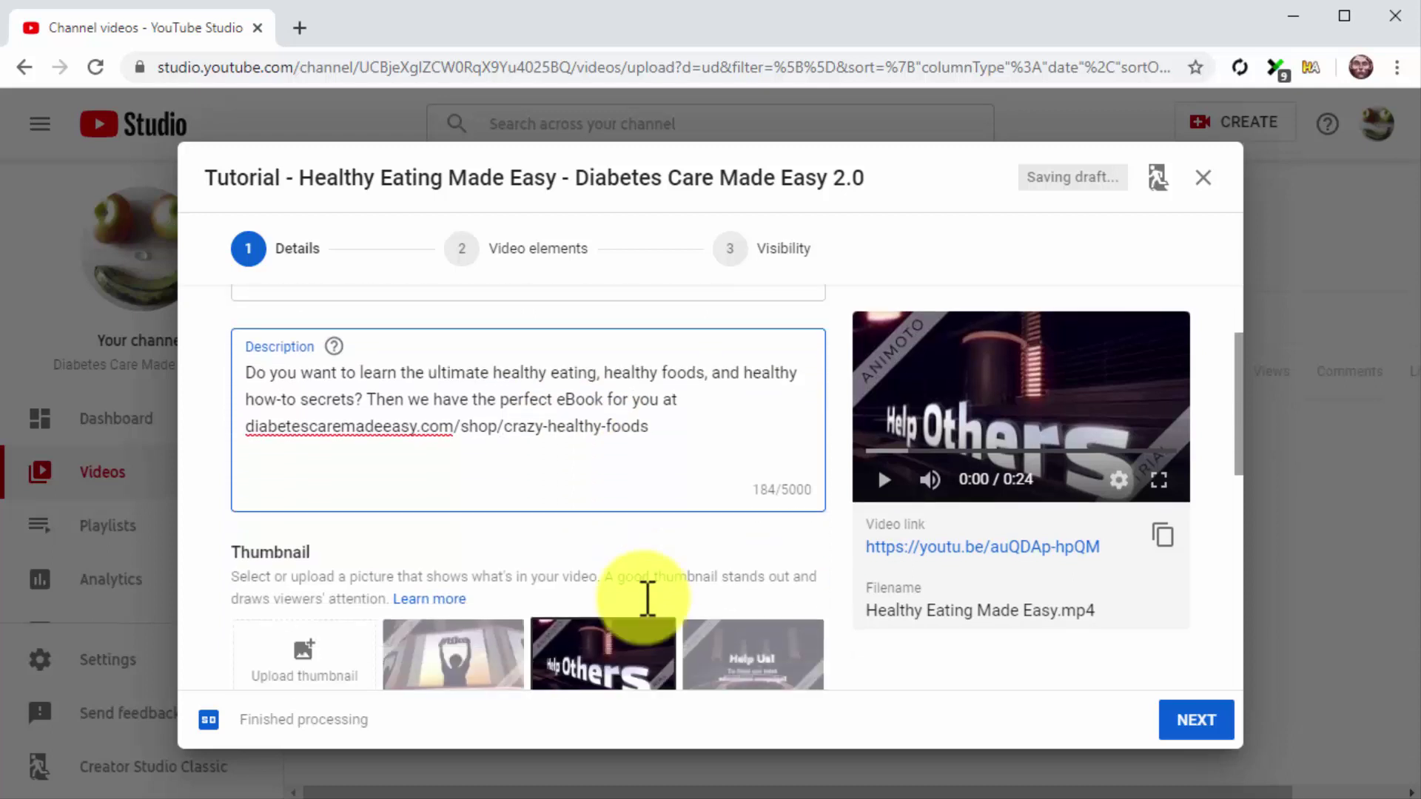
left_click(287, 473)
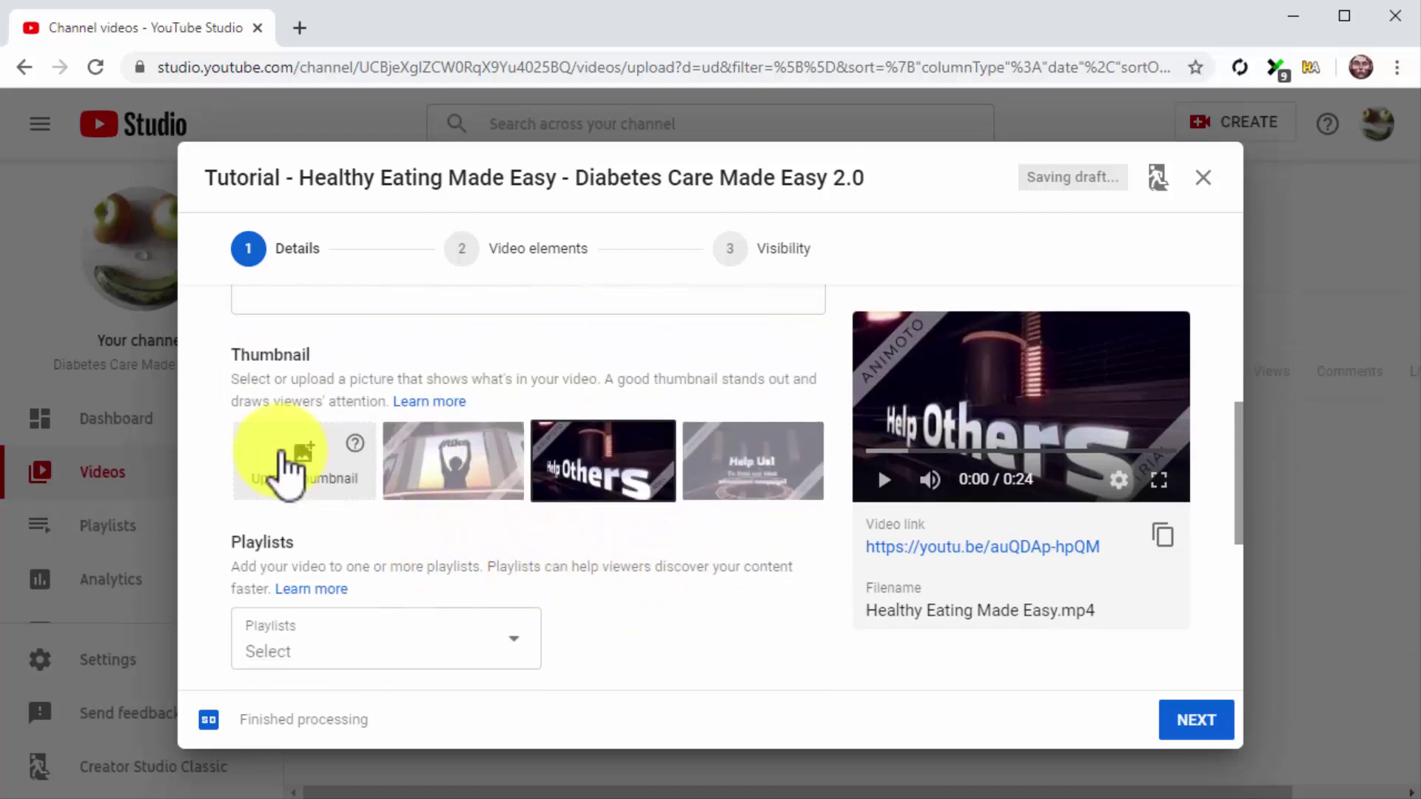
double_click(650, 201)
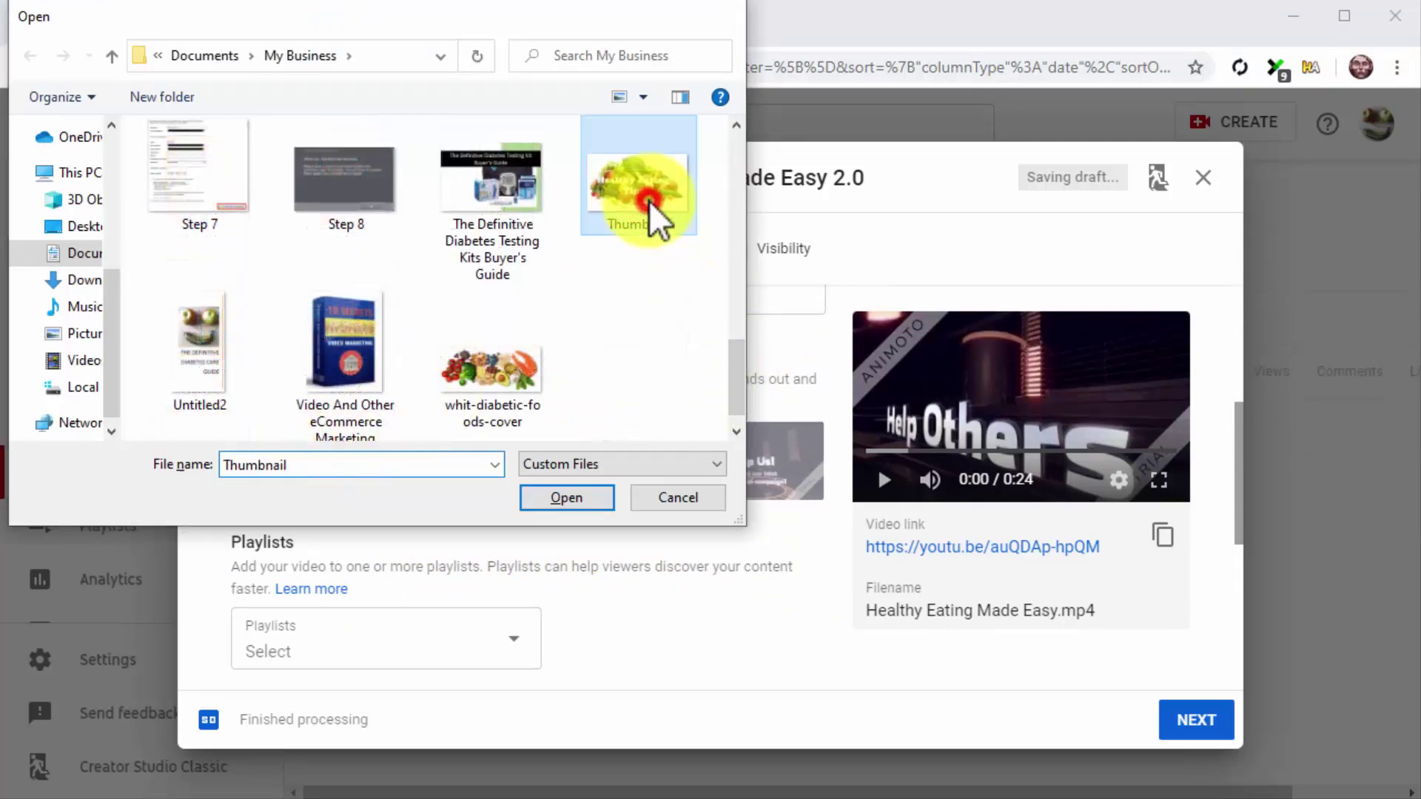
scroll(774, 555, "down", 5)
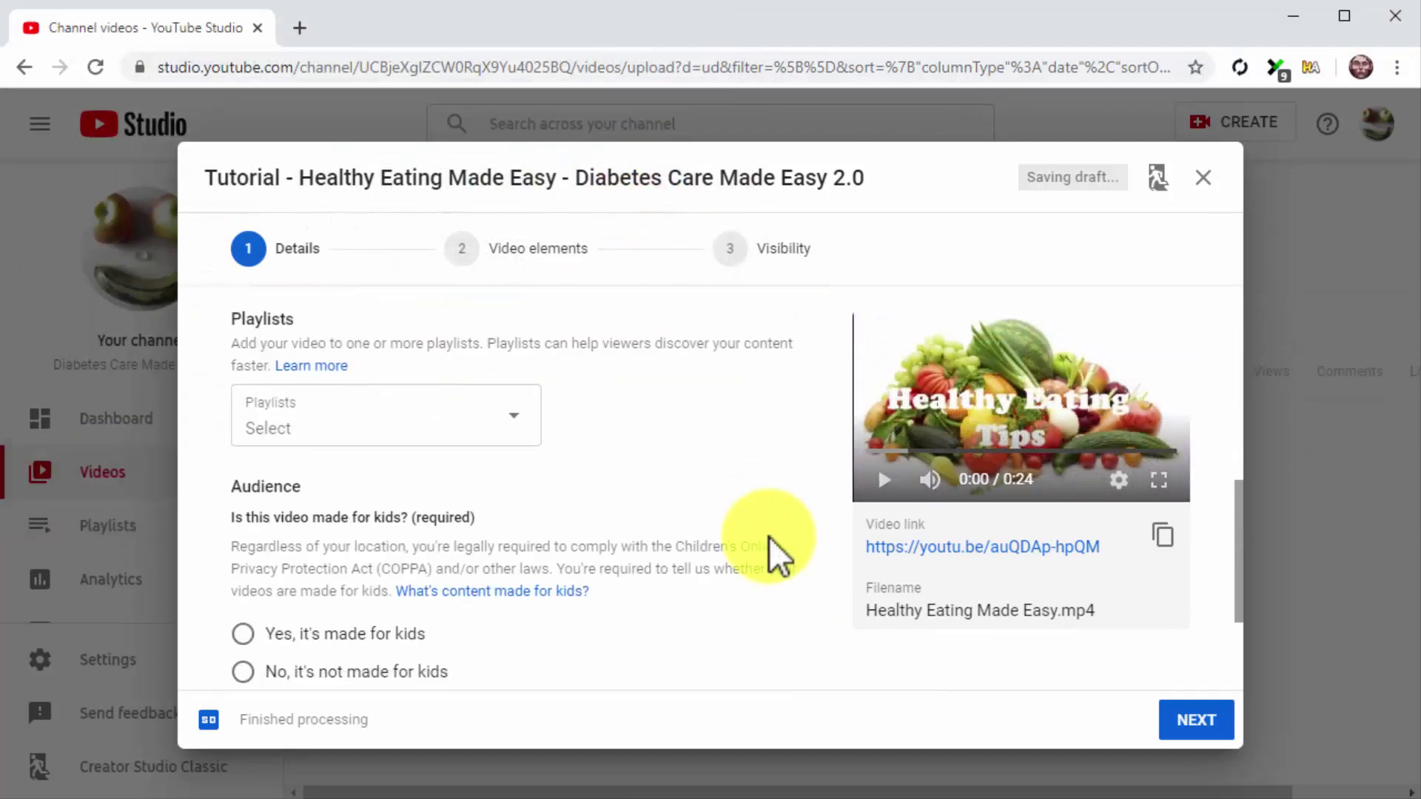
- Mark the video not made for kids and add tags: Healthy Eating, Healthy food, Health tip, Healthy lifestyless, Fitness foods
left_click(435, 486)
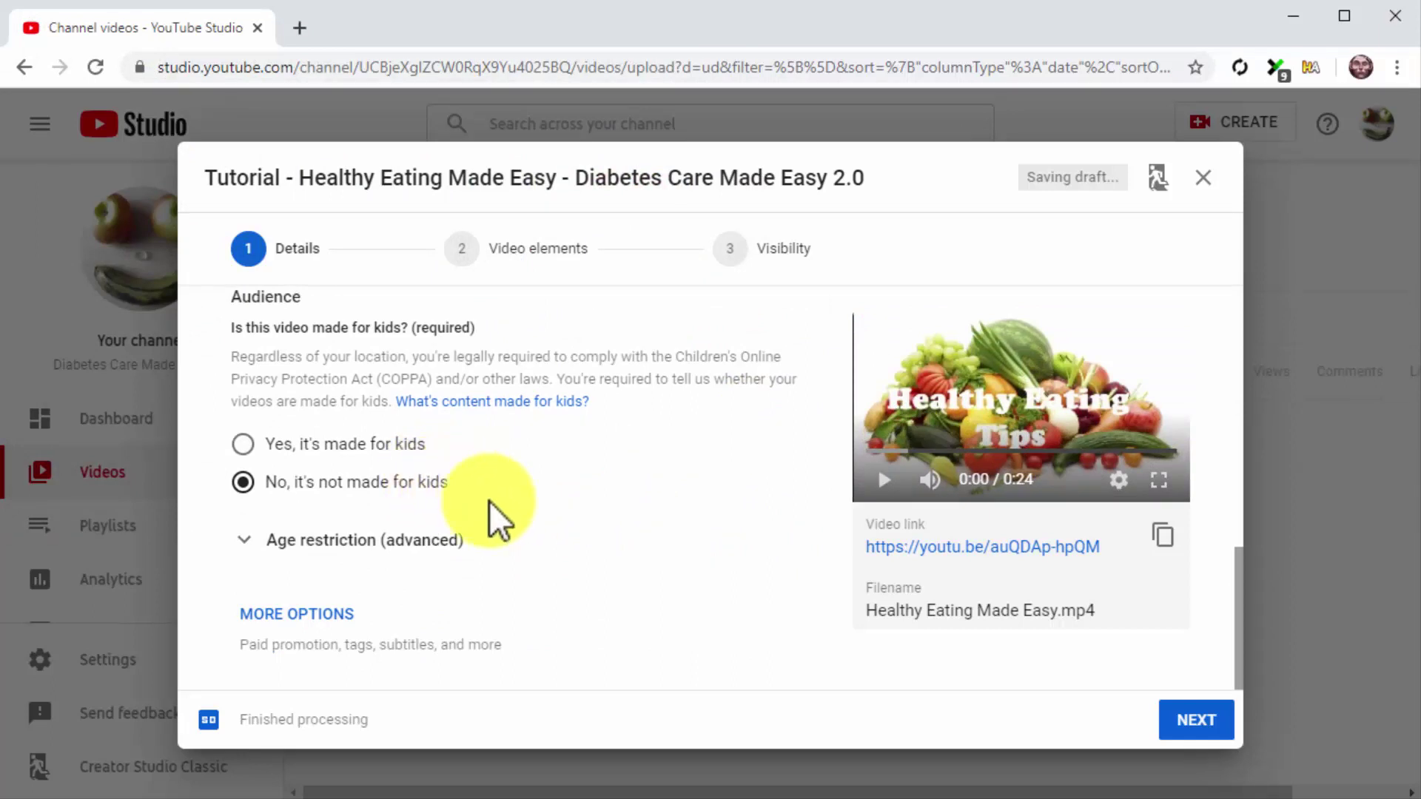
left_click(320, 620)
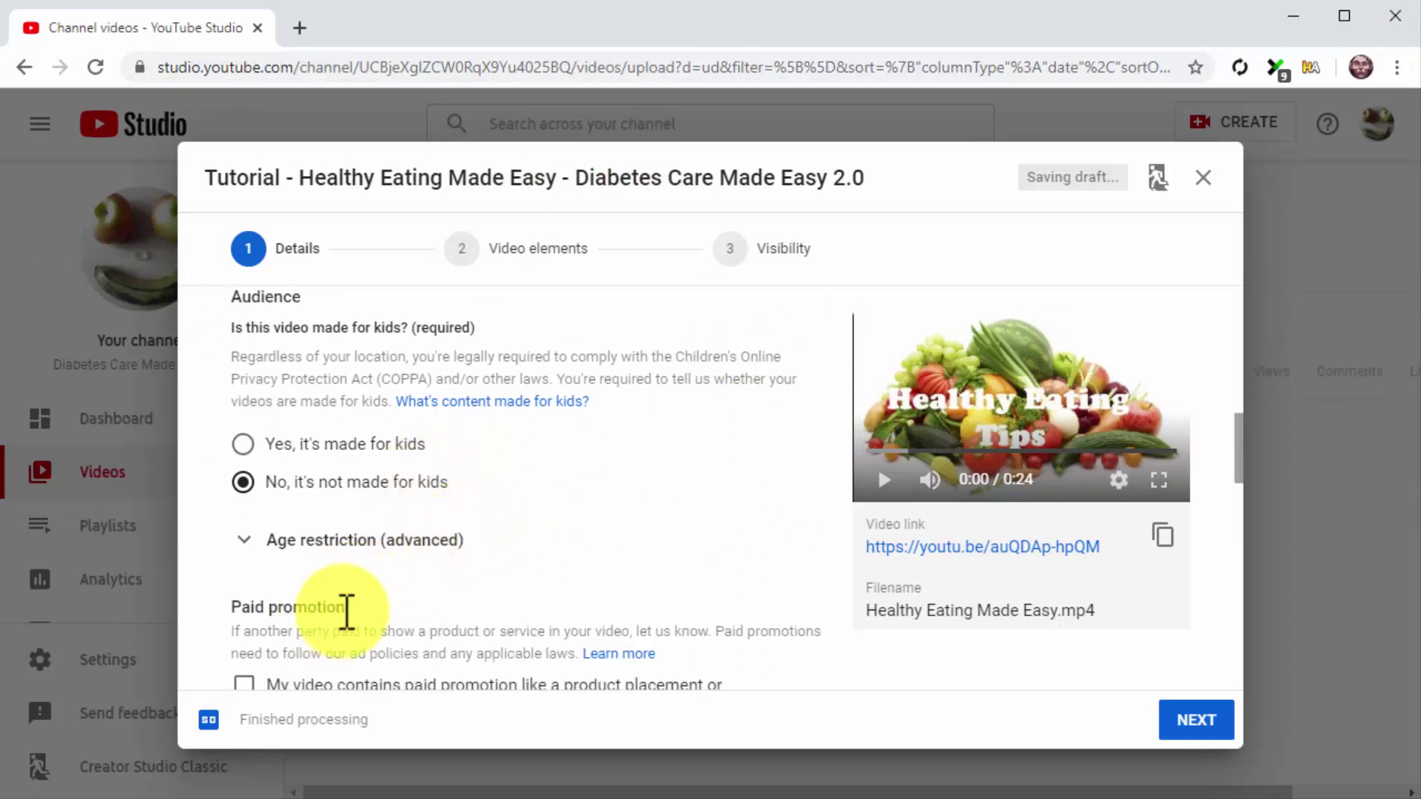
scroll(654, 611, "down", 5)
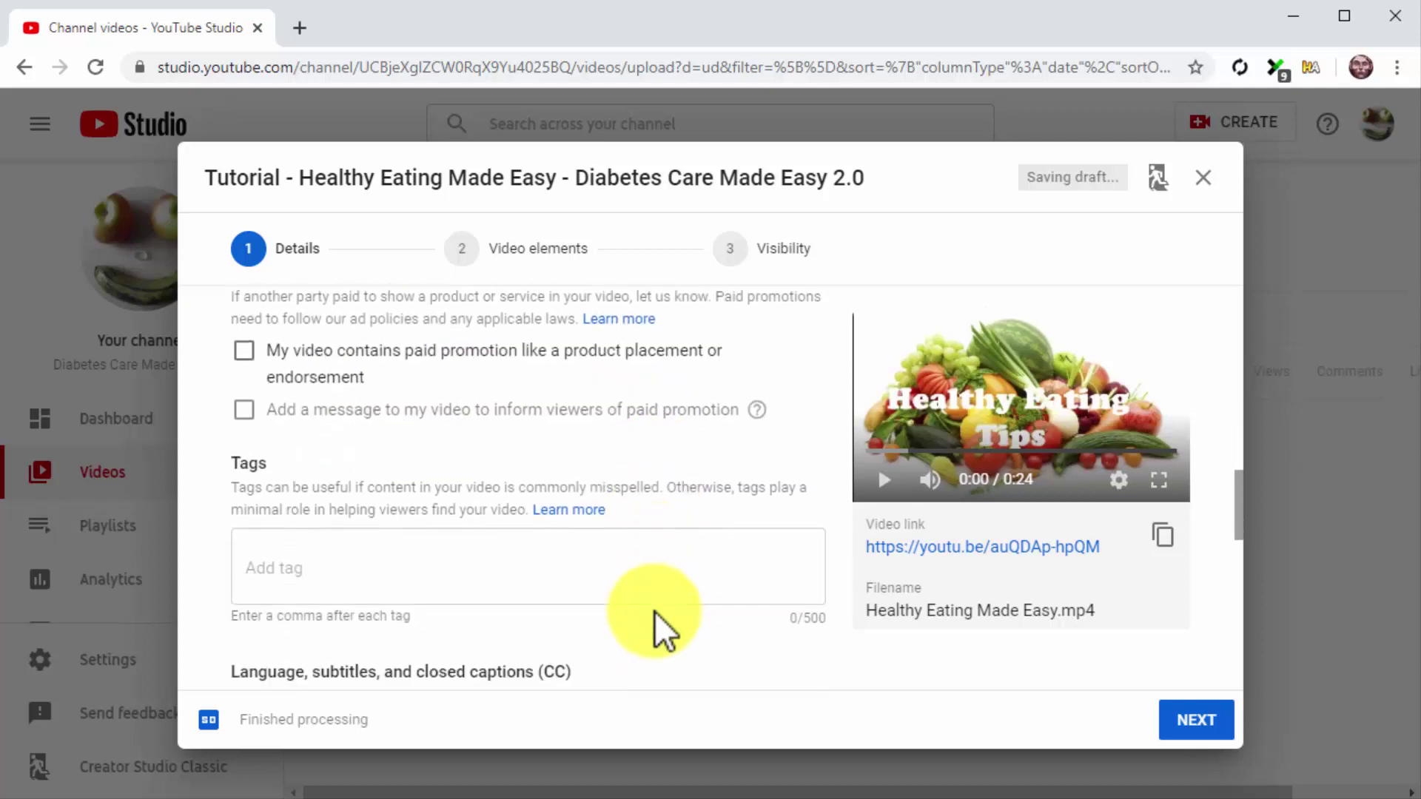
left_click(632, 581)
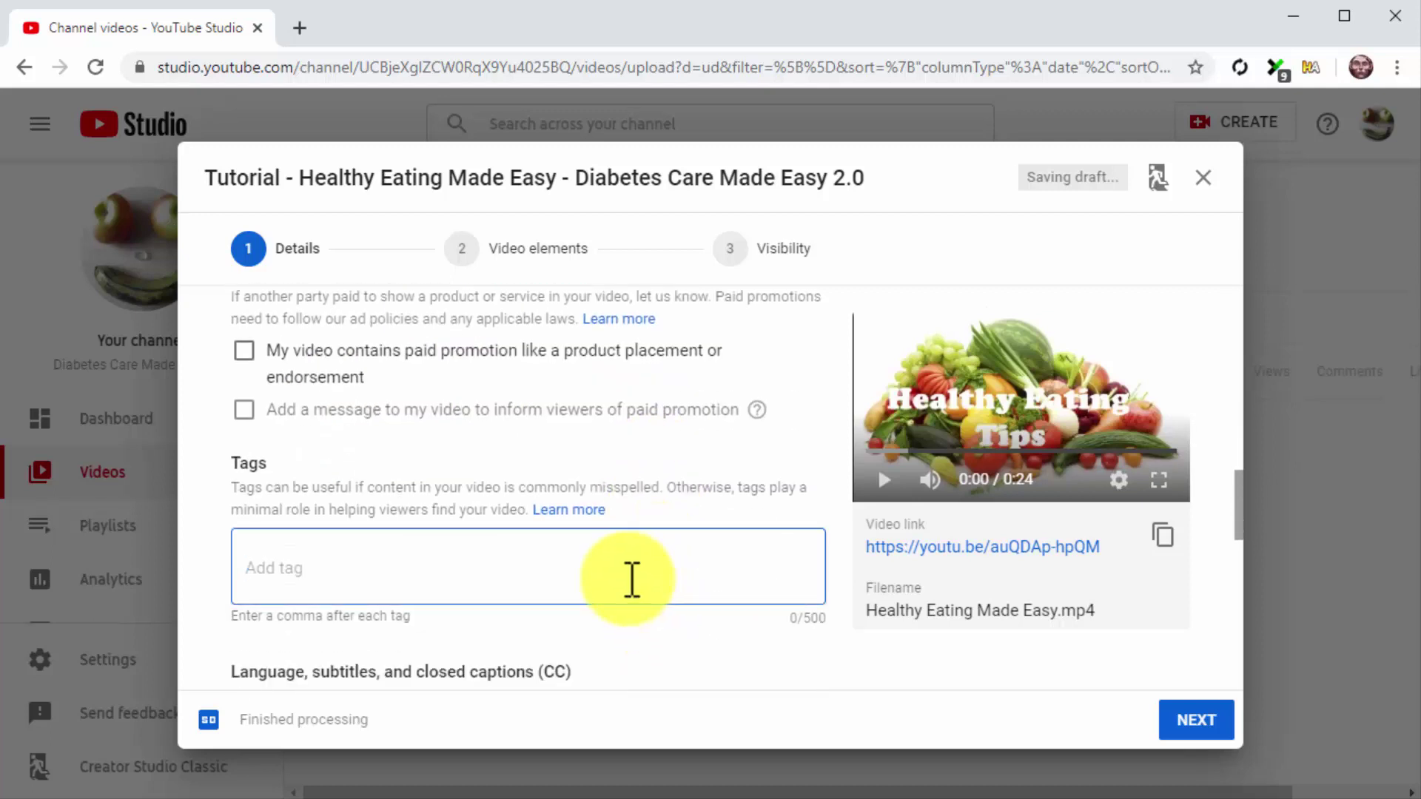
type("Healthy Eating")
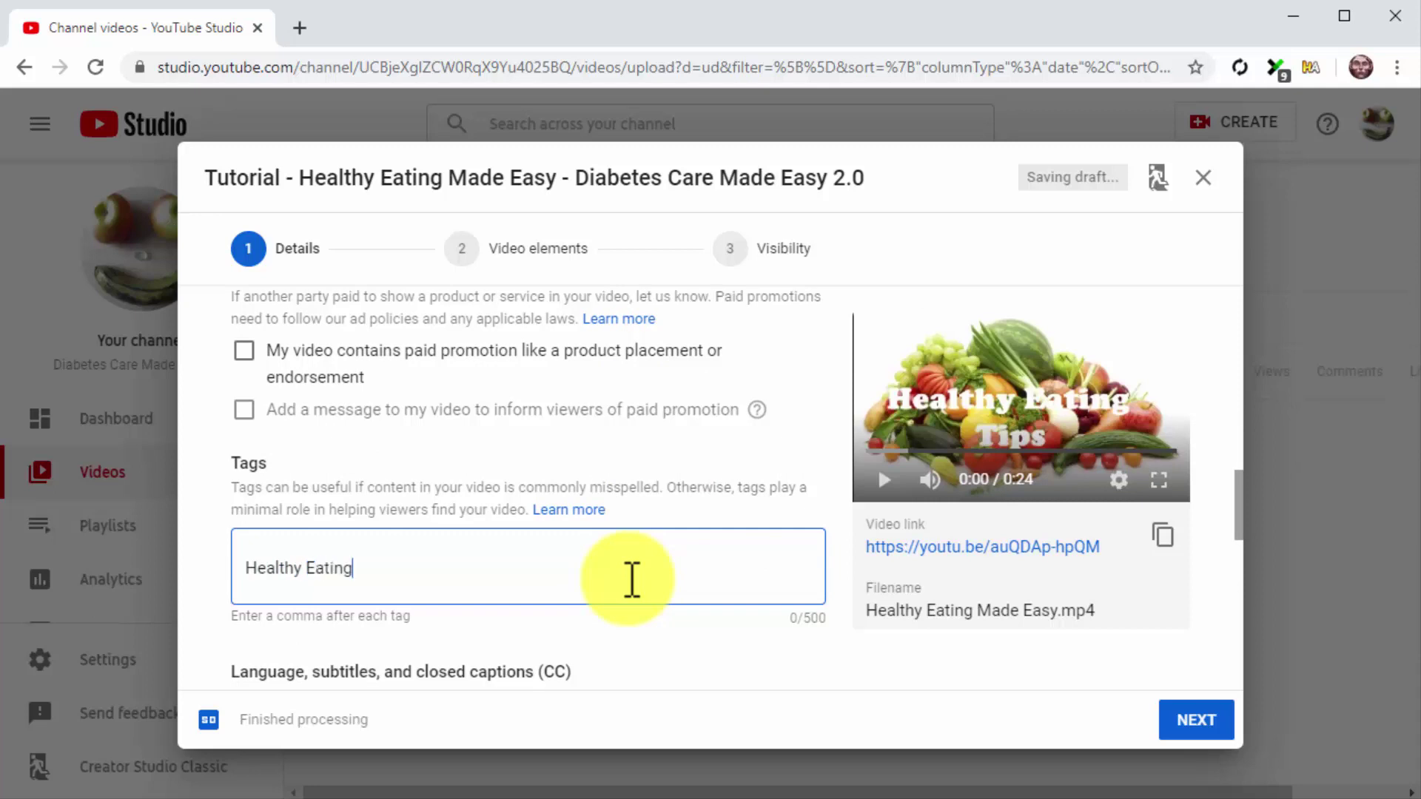
type(",")
type("Healthy food, Health tip, Healthy lifestyless, Fitness foods")
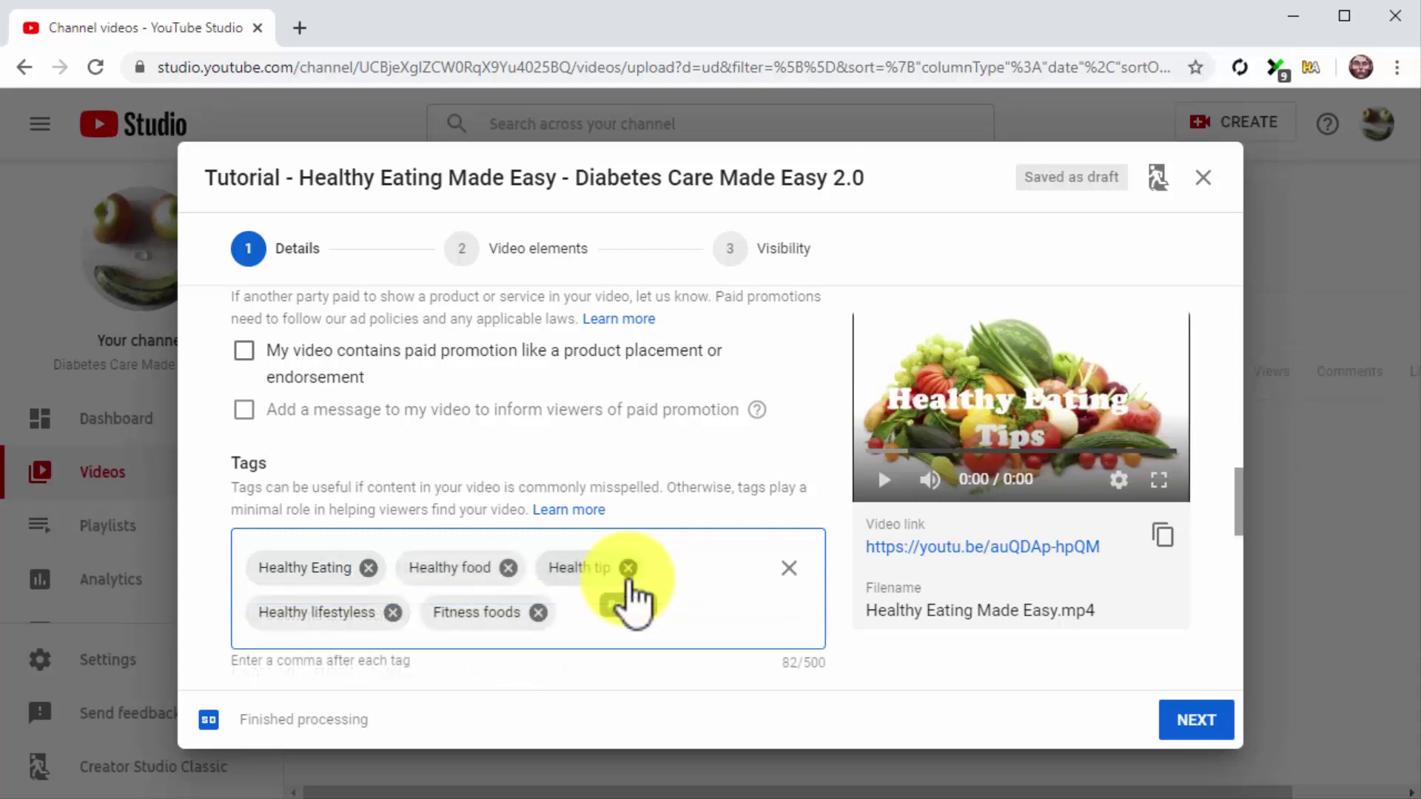
- Set the video language to English and keep Howto & Style as the category
scroll(634, 599, "down", 8)
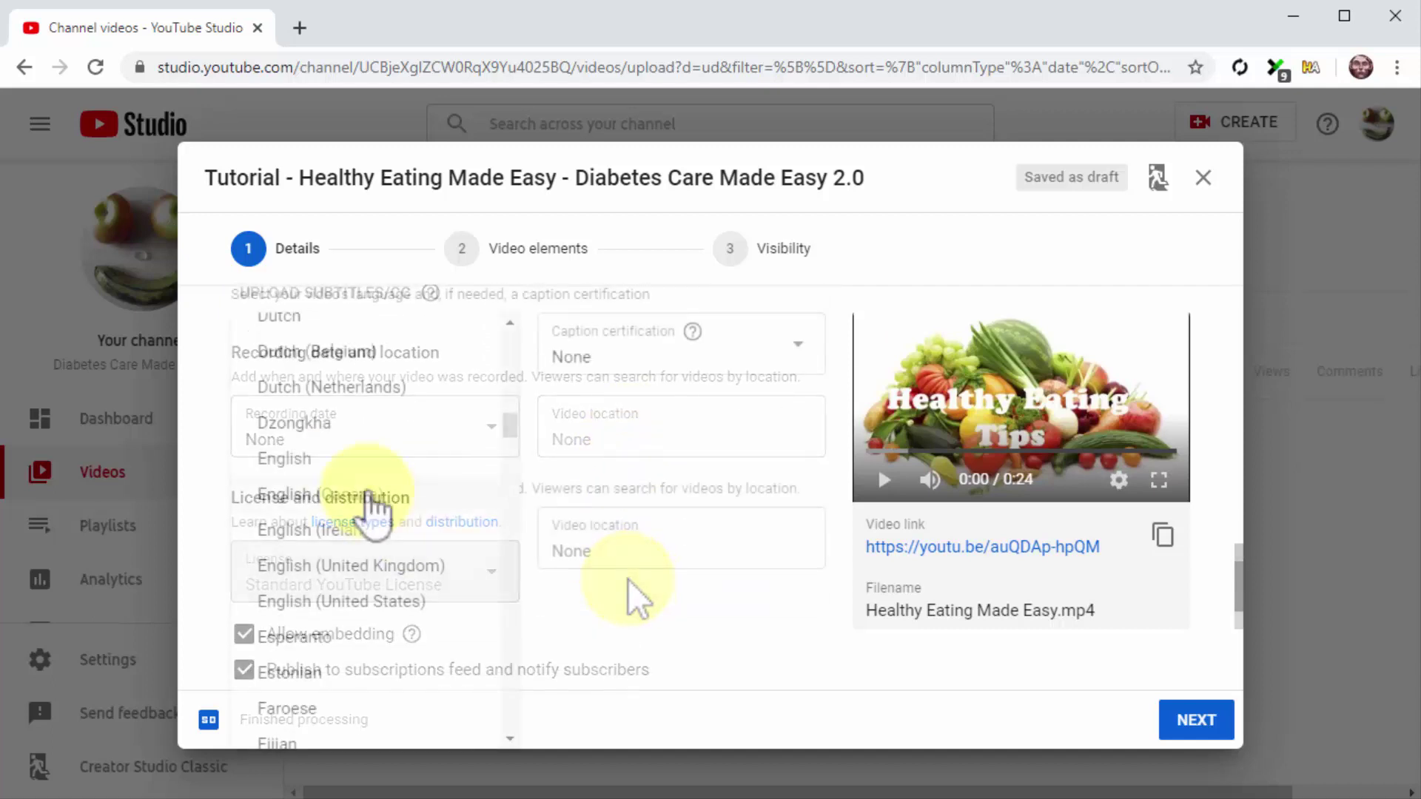
left_click(356, 466)
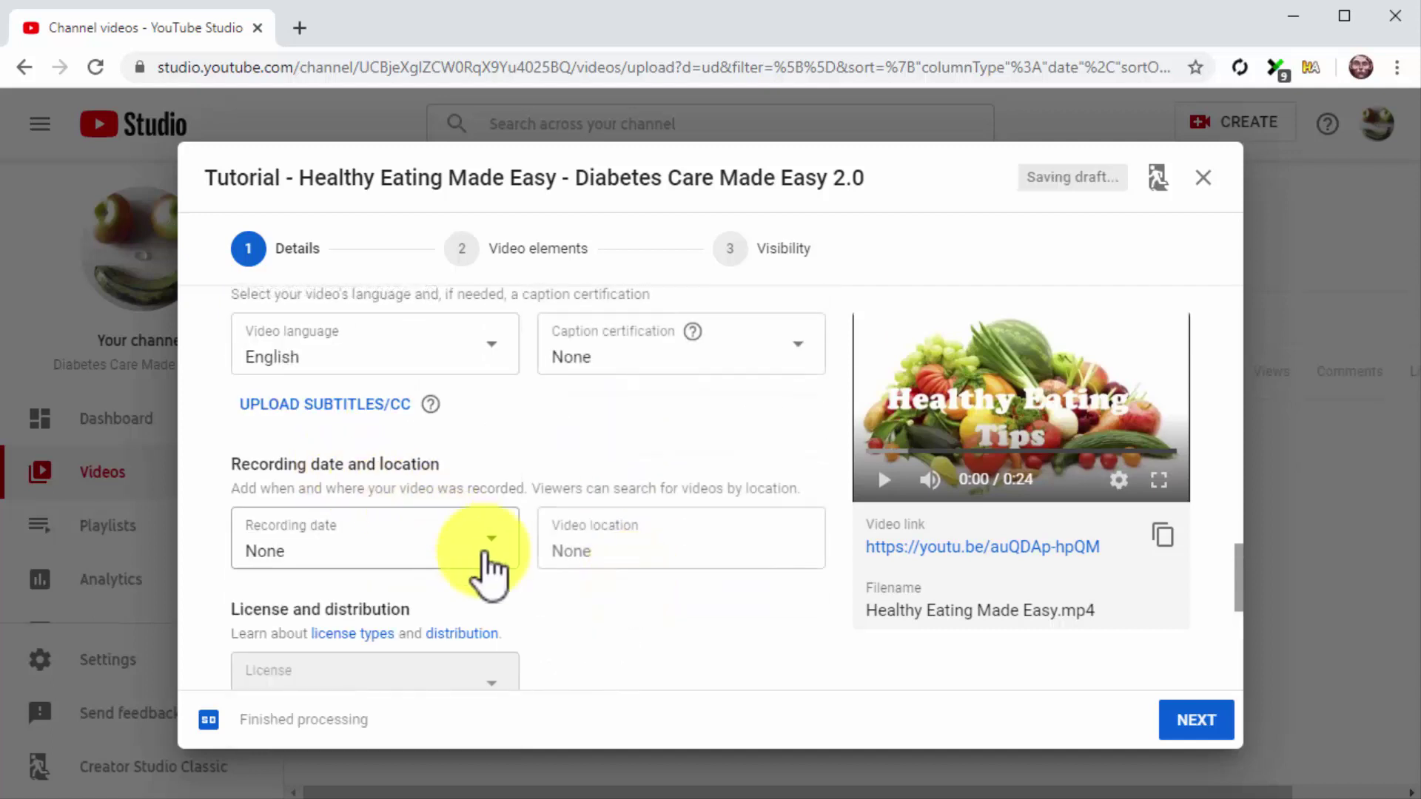
scroll(634, 625, "down", 5)
left_click(508, 592)
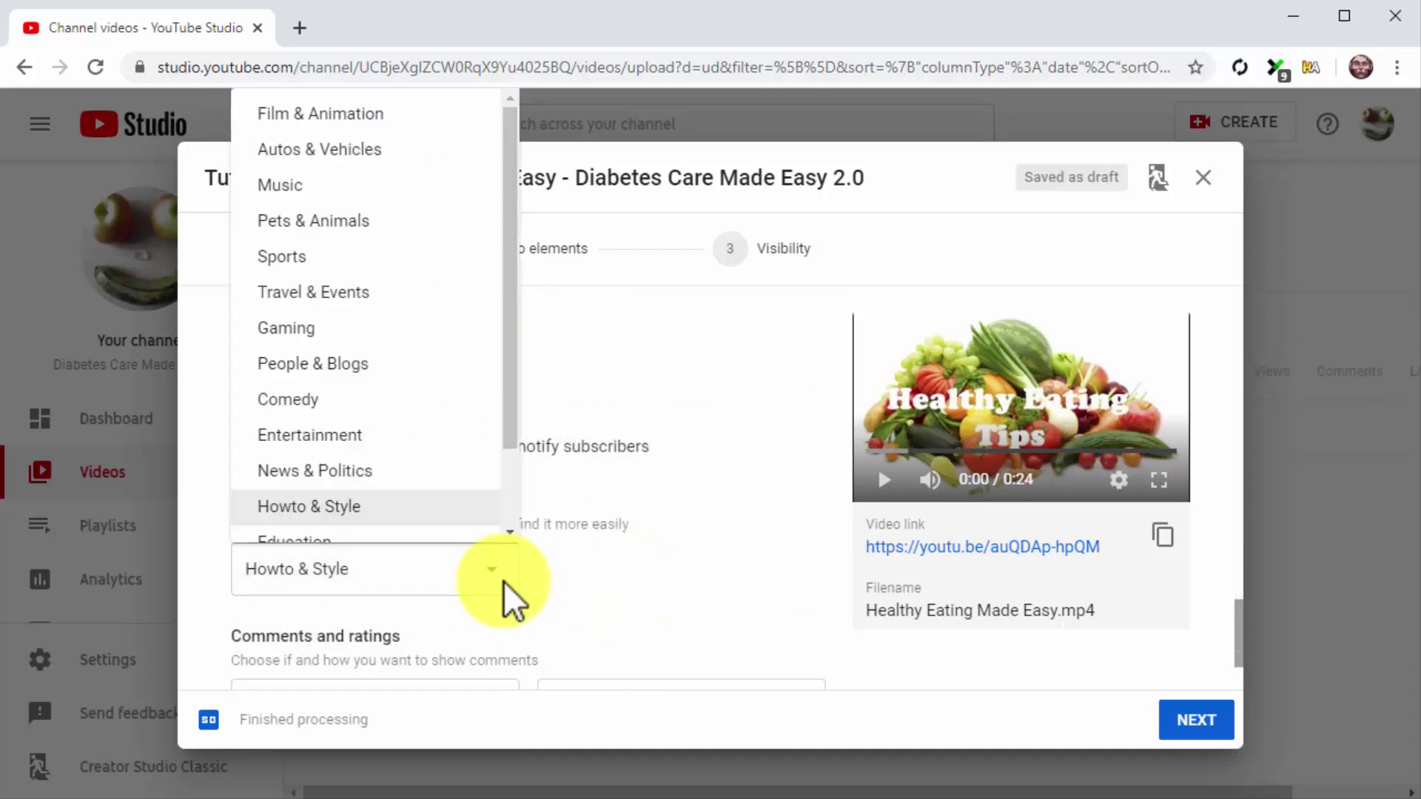
left_click_drag(508, 406, 511, 462)
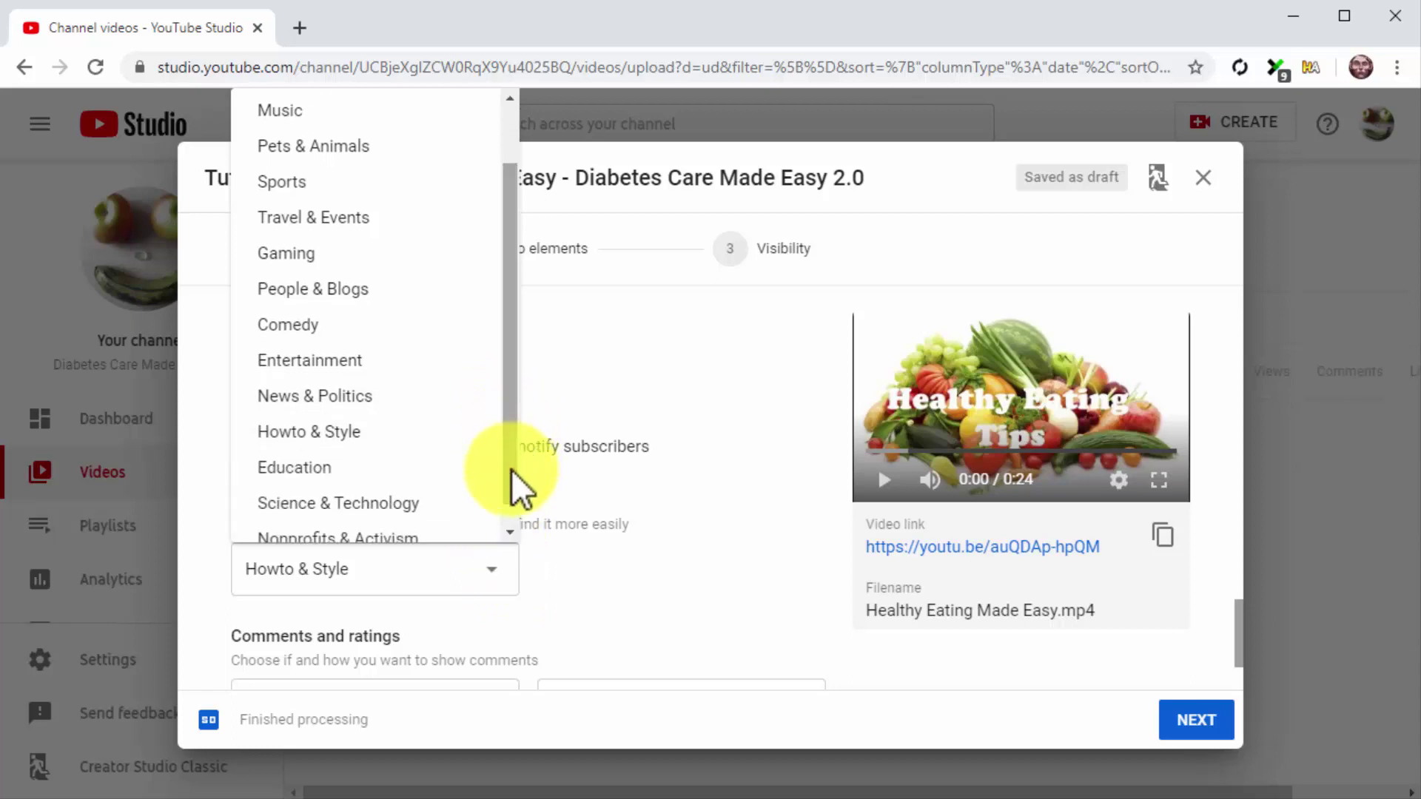
left_click(438, 443)
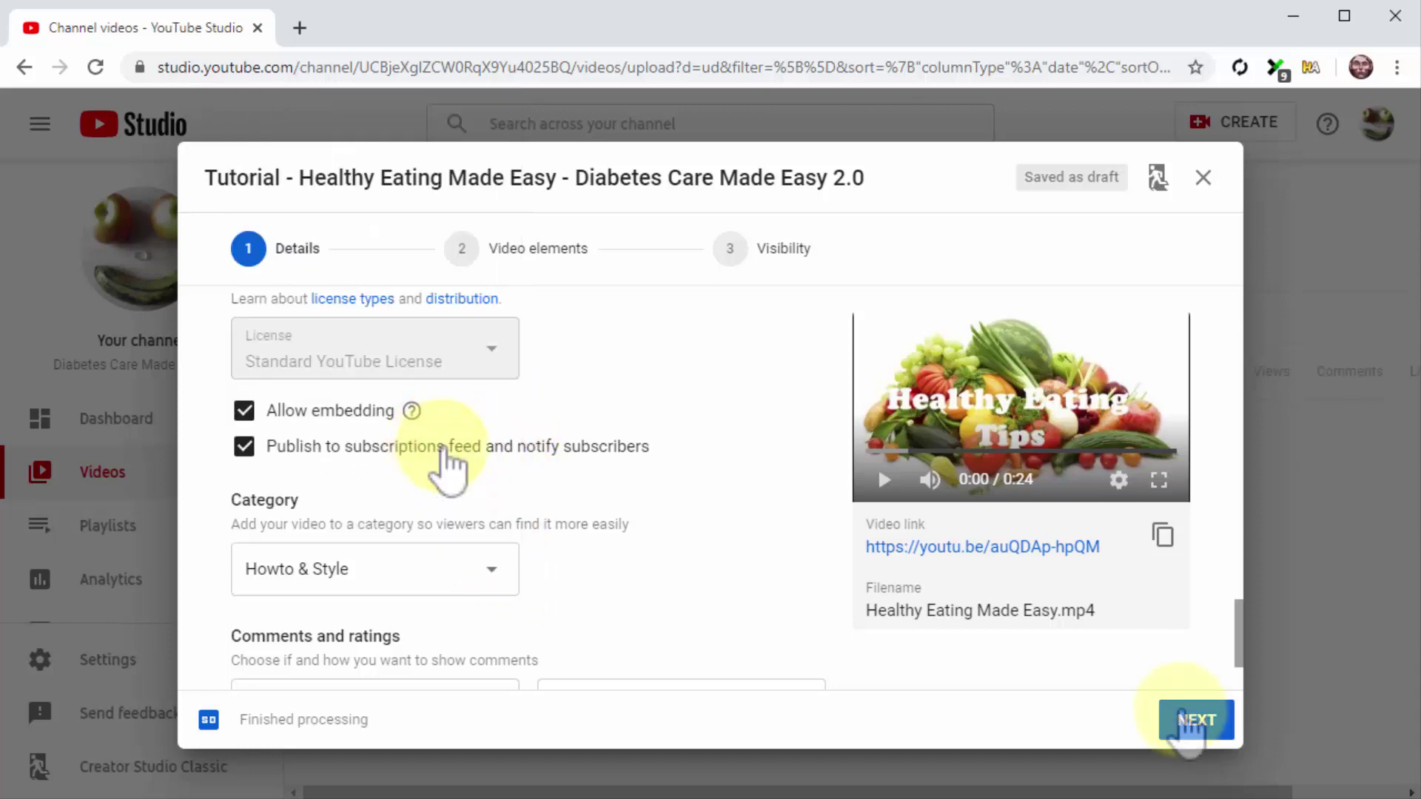
- Advance to the Visibility step, choose Public, and publish the video
left_click(1192, 721)
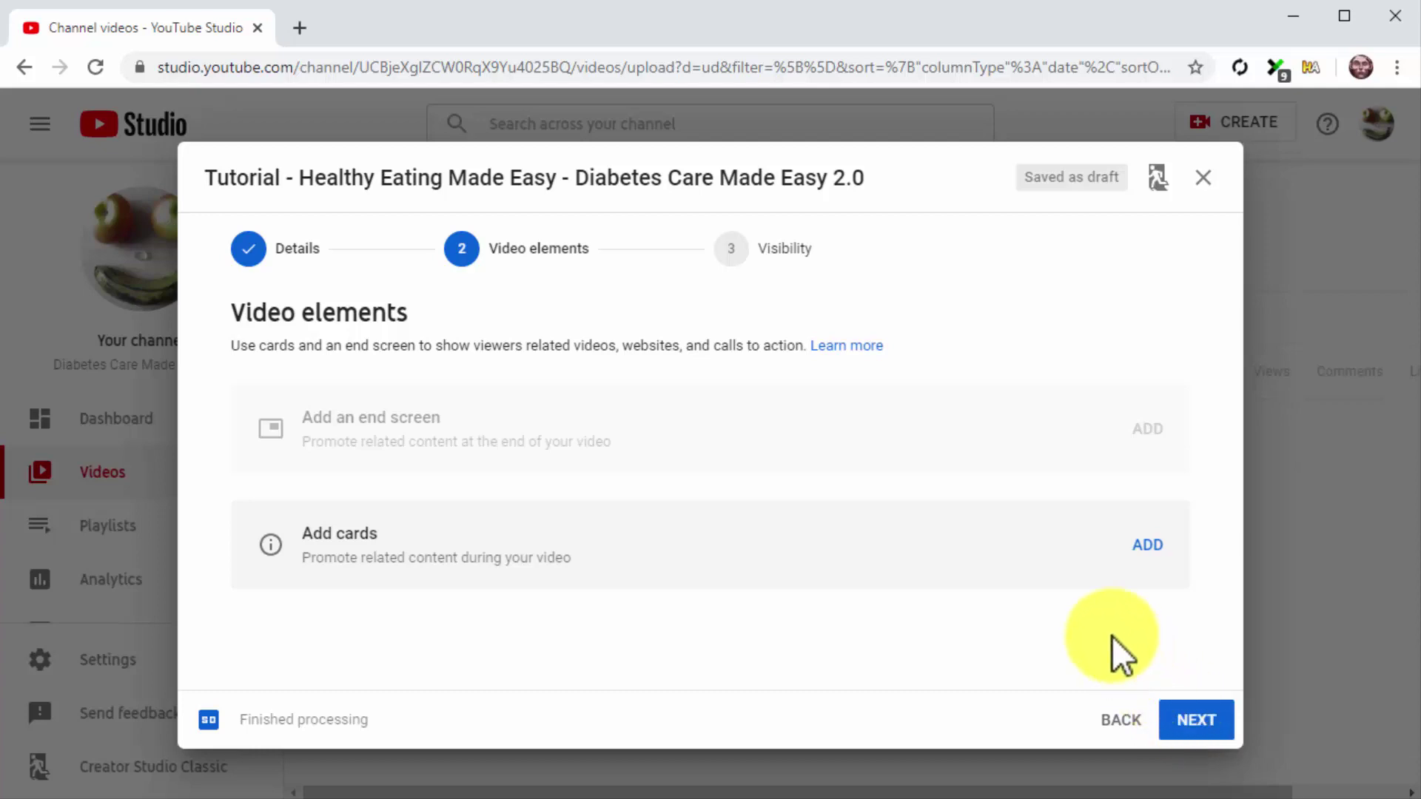
left_click(1181, 719)
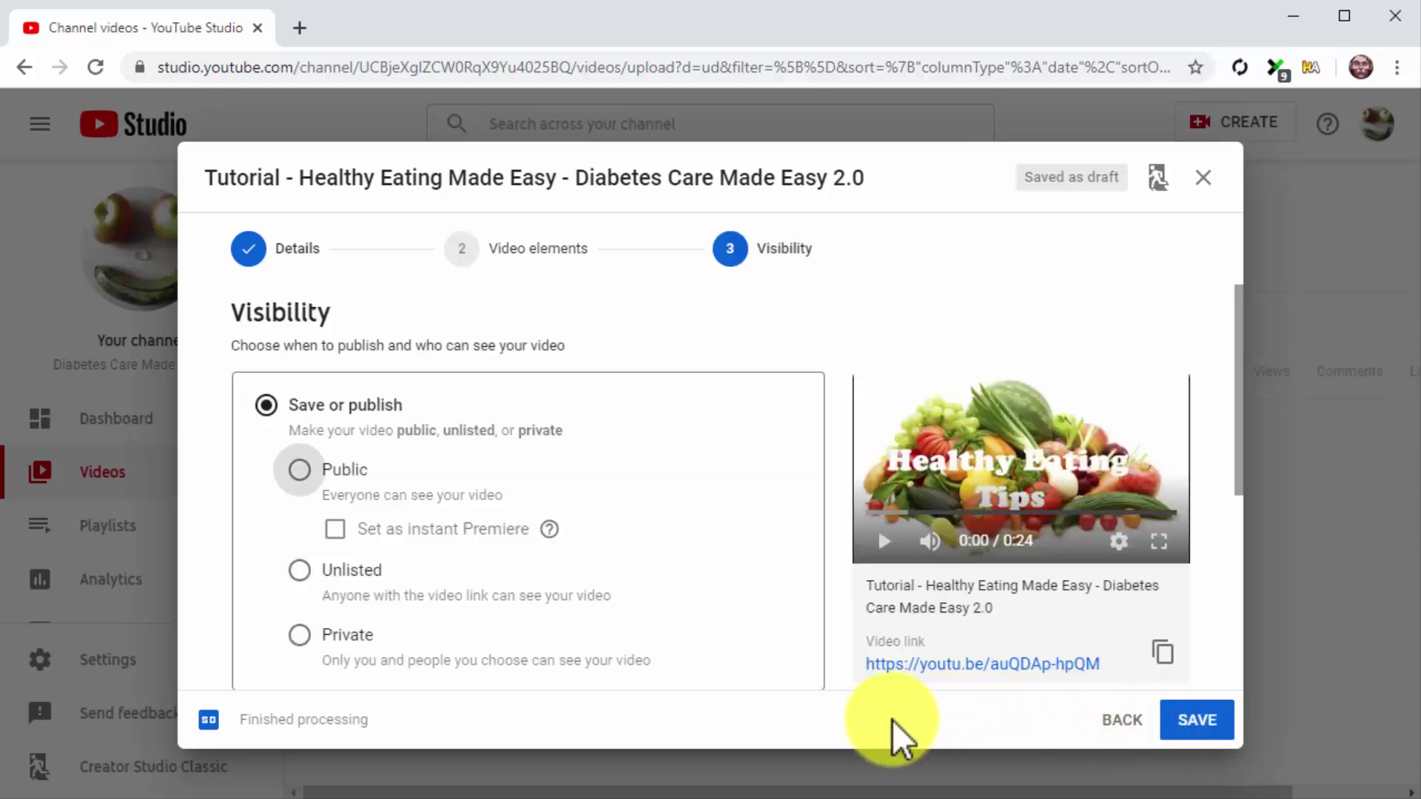
left_click(302, 478)
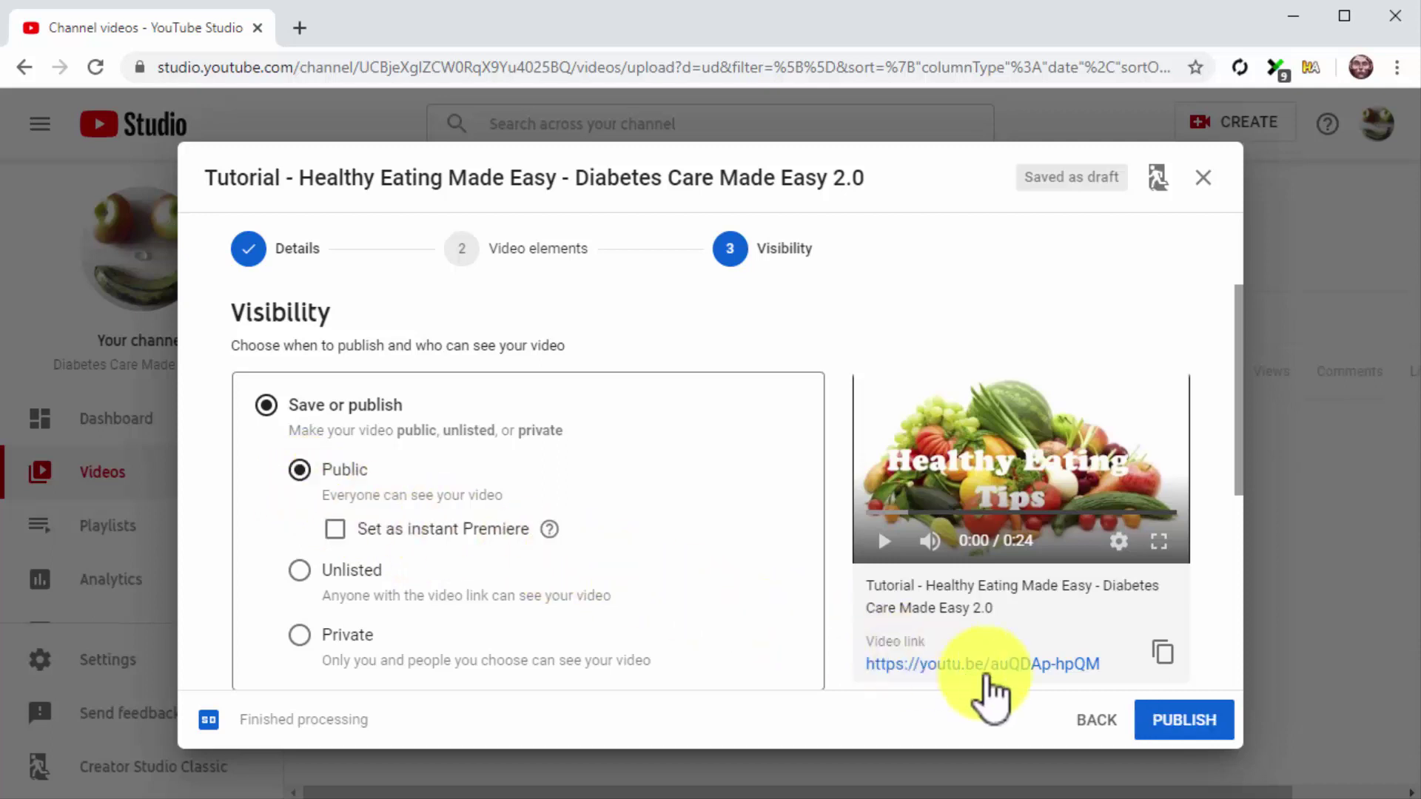
left_click(1159, 719)
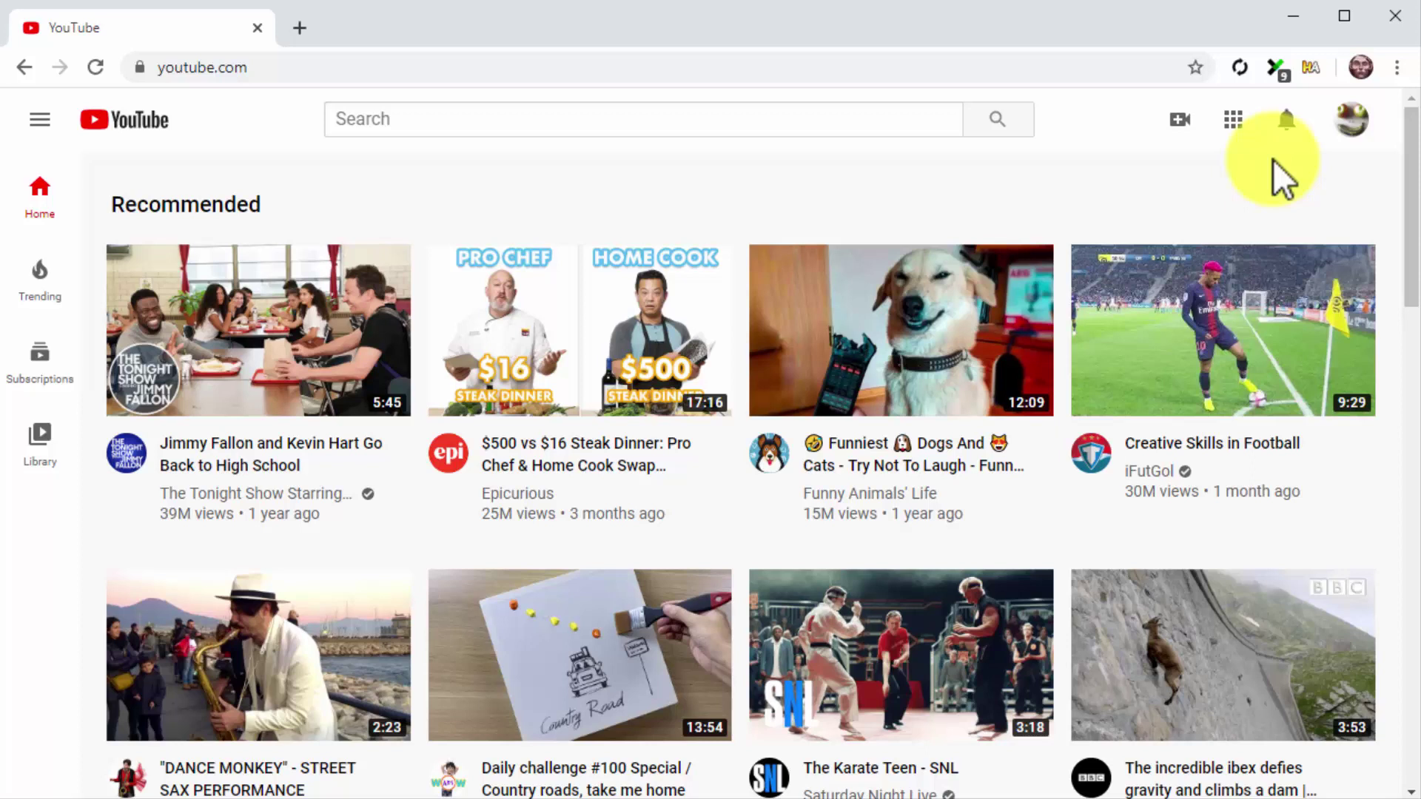
- Search YouTube for 'healthy eating made easy healthy food'
left_click(909, 120)
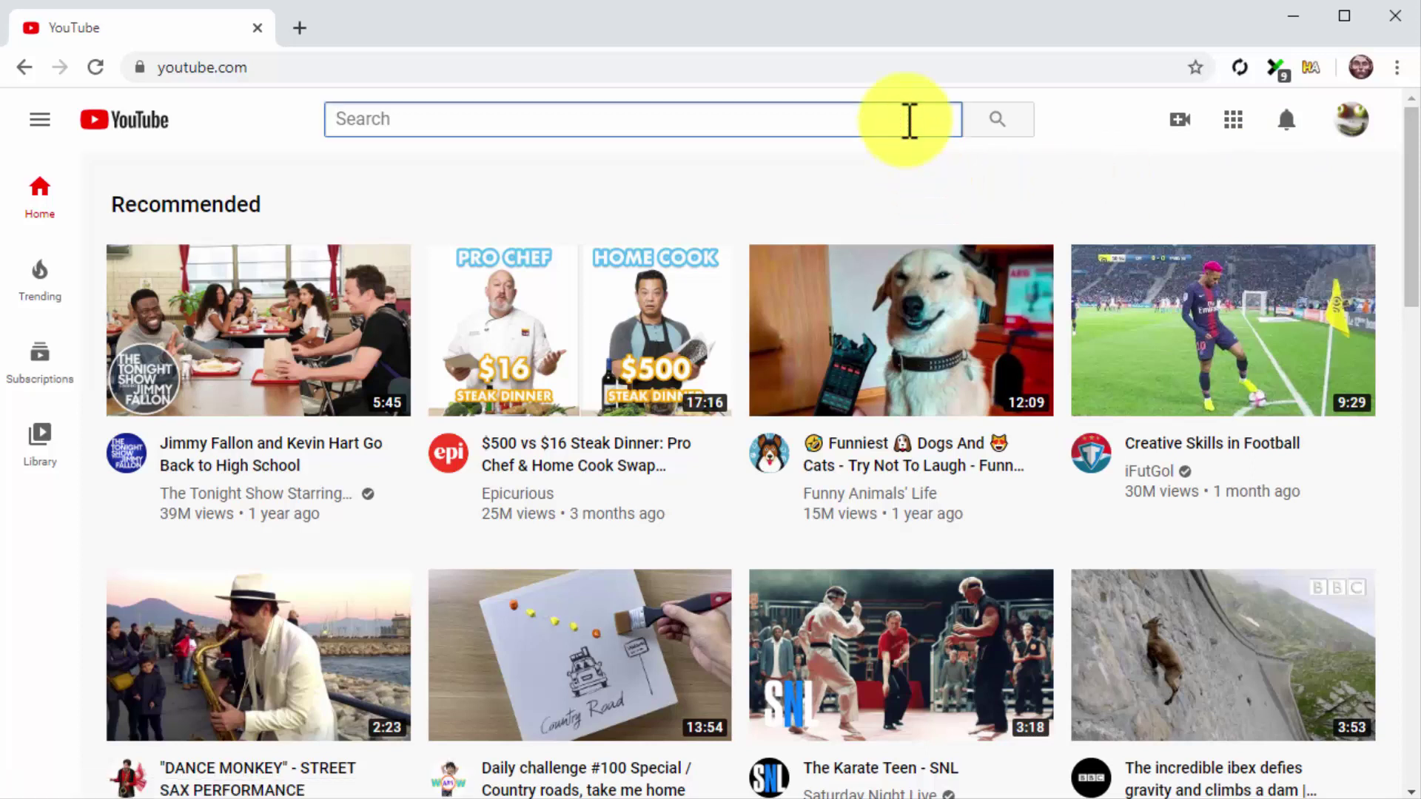
type("healthy eatin")
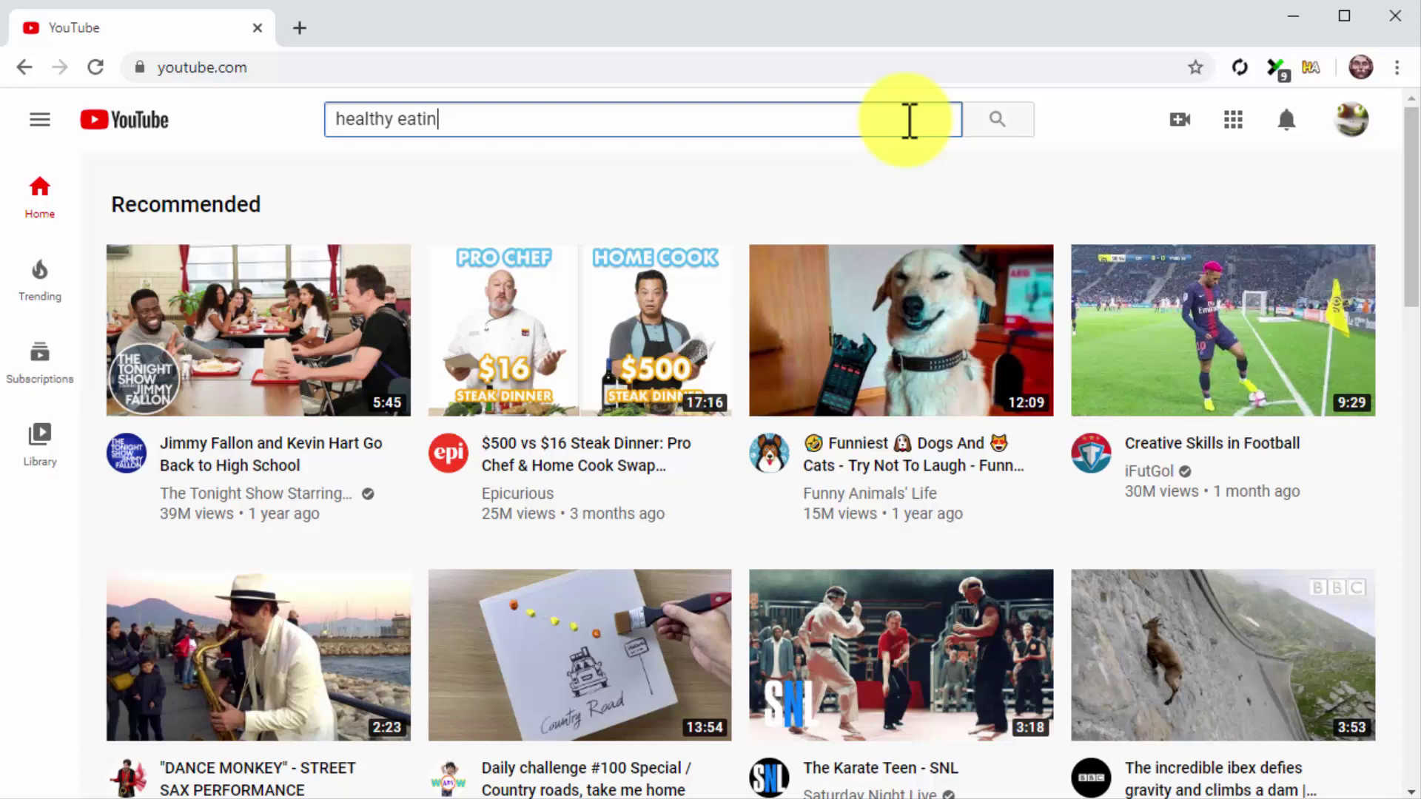
type("g made easy healthy food")
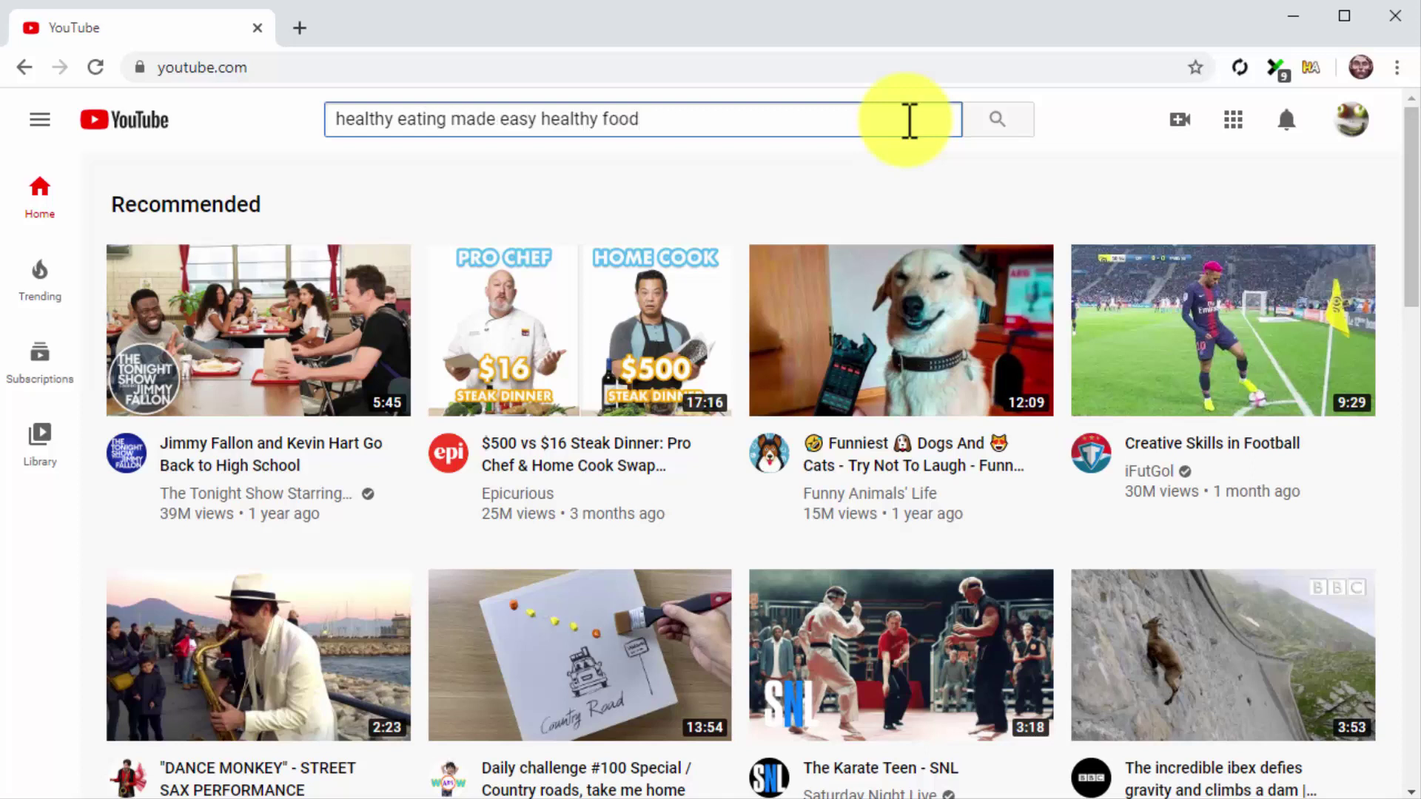
key("Return")
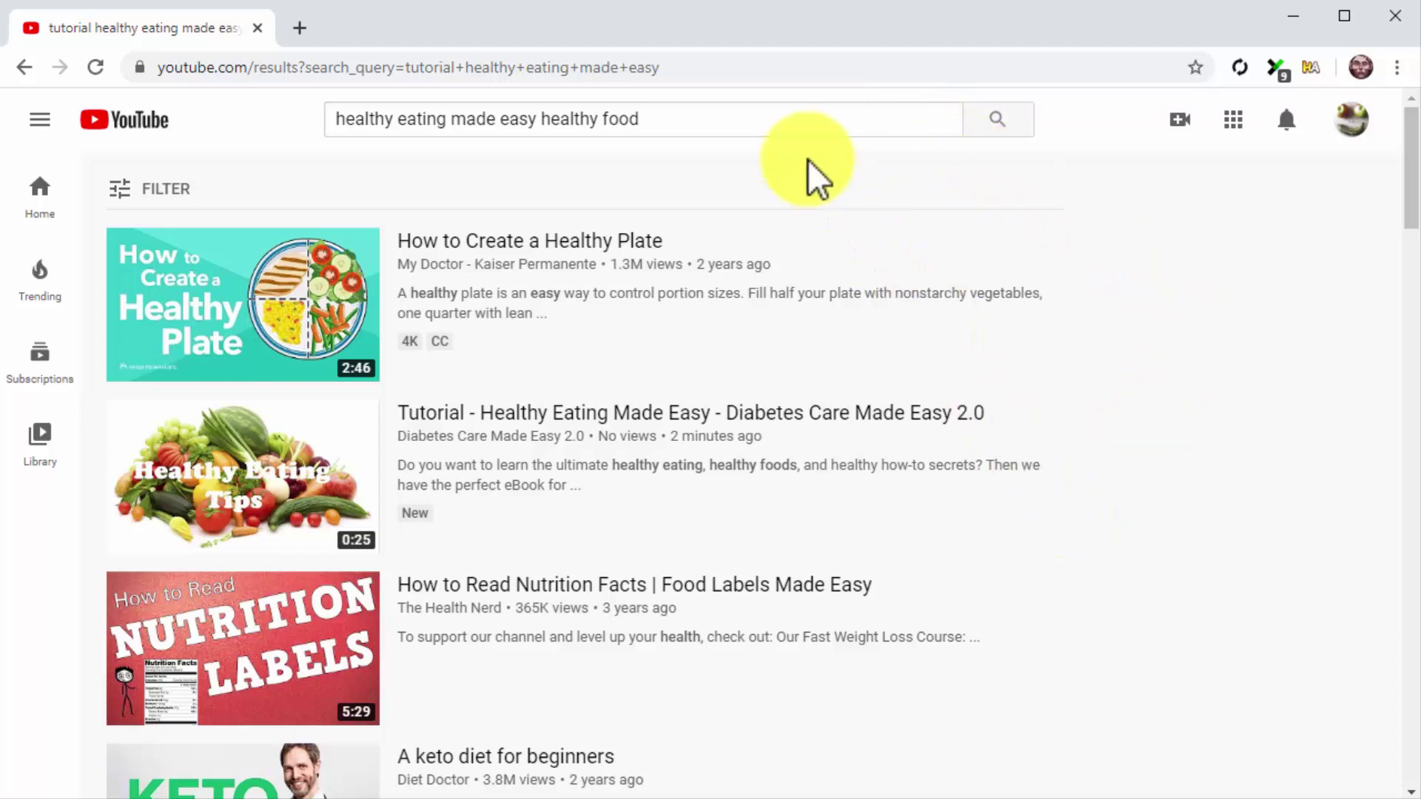
- Go to google.com in the browser
left_click(718, 74)
type("google.com")
key("Return")
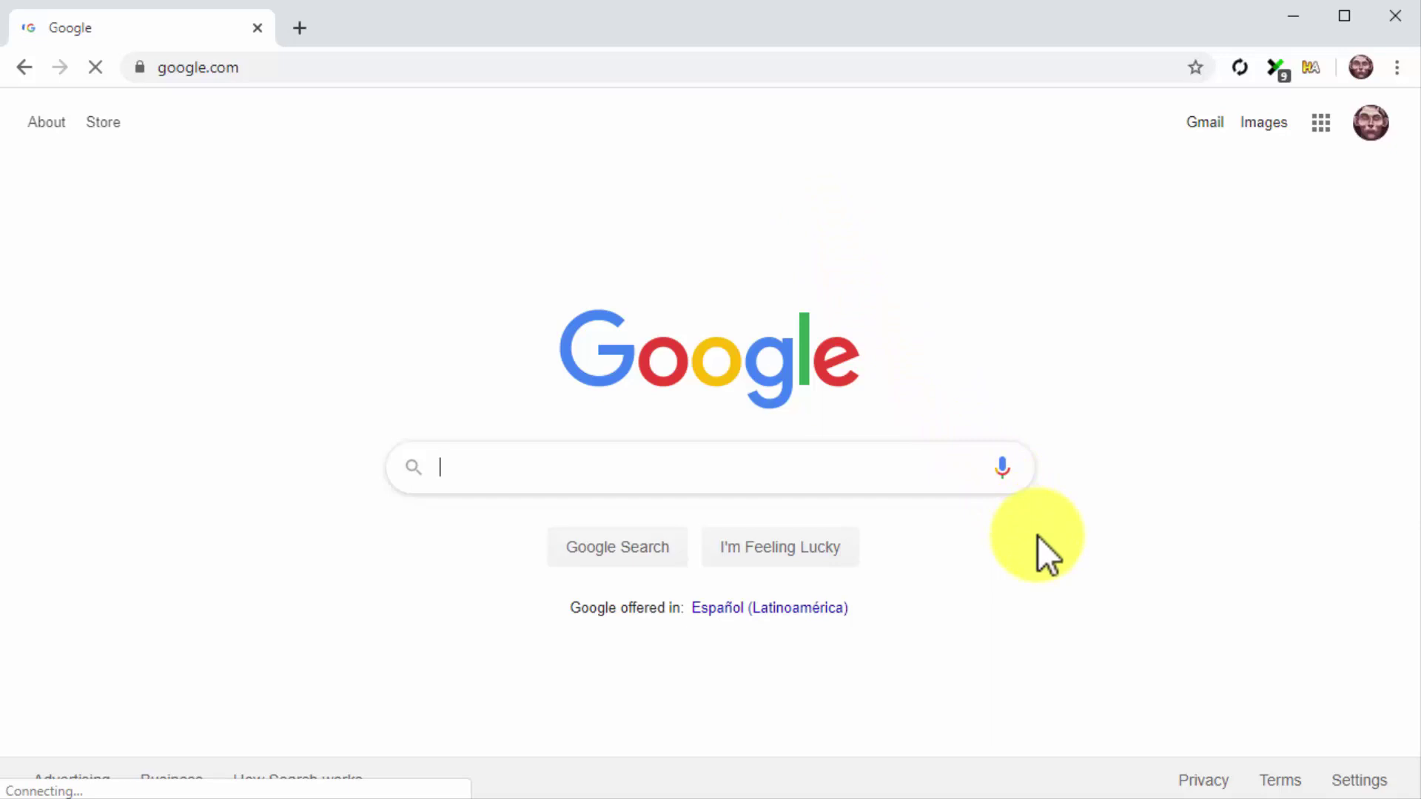
- Search Google for 'healthy eating made easy healthy food' and scroll the Videos results
type("healthy eating made easy healthy food")
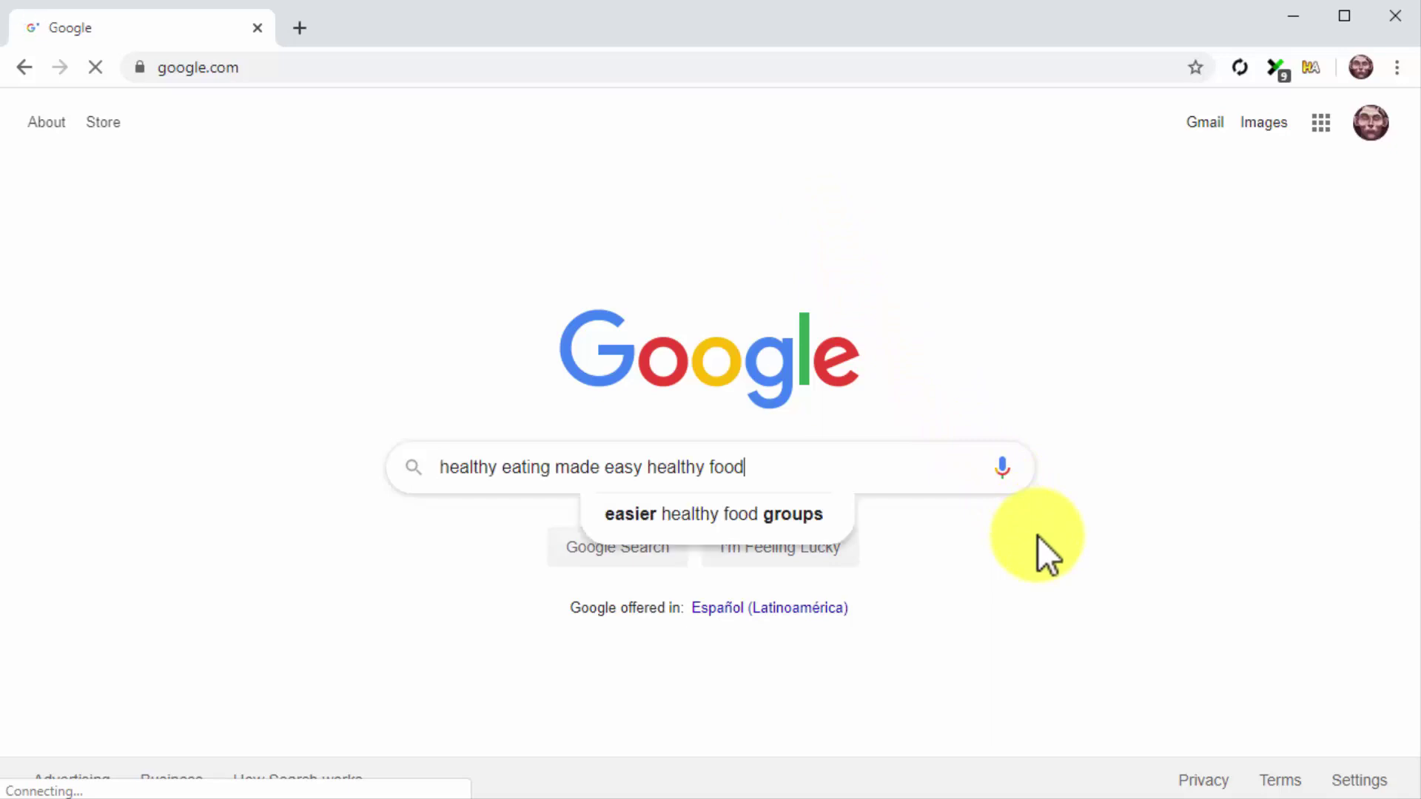
key("Return")
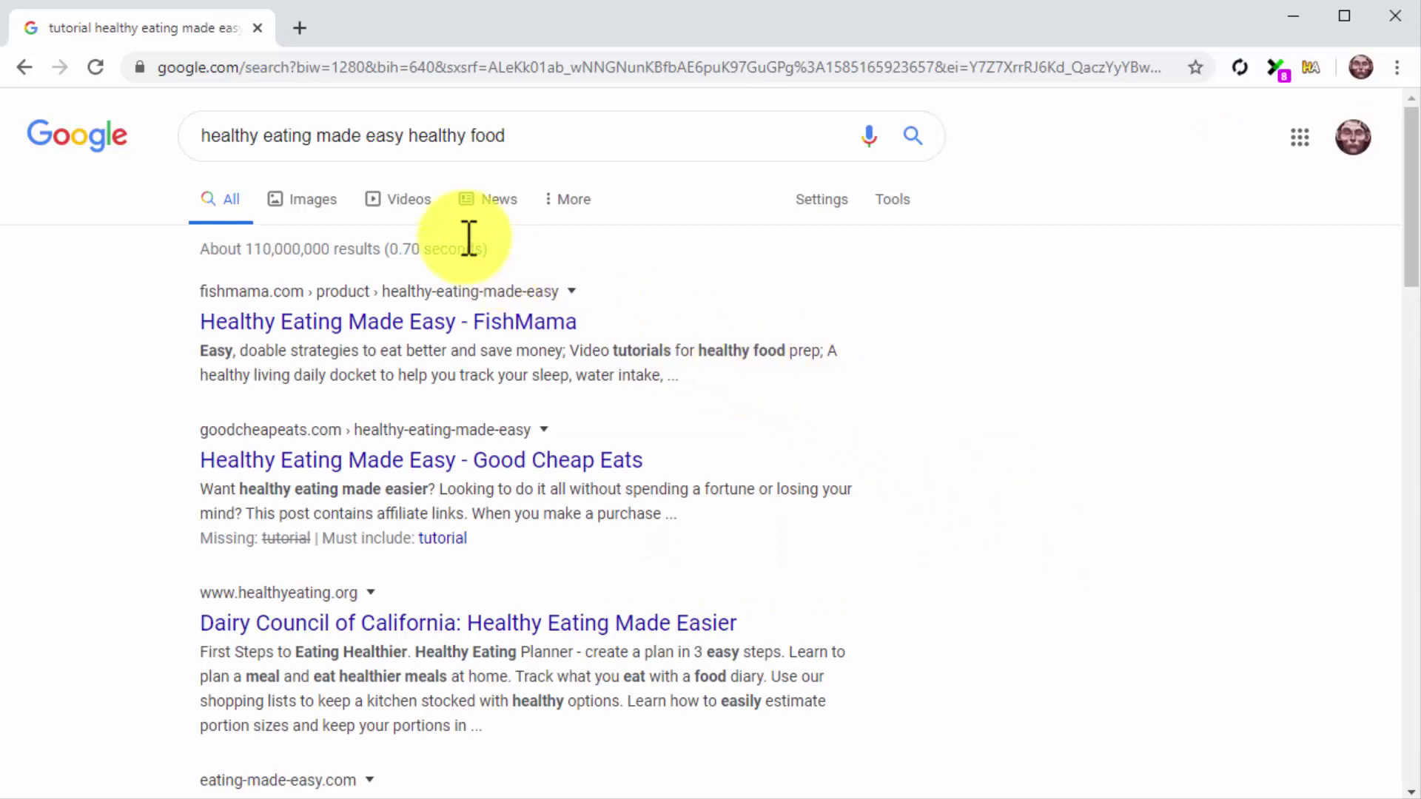
left_click(420, 207)
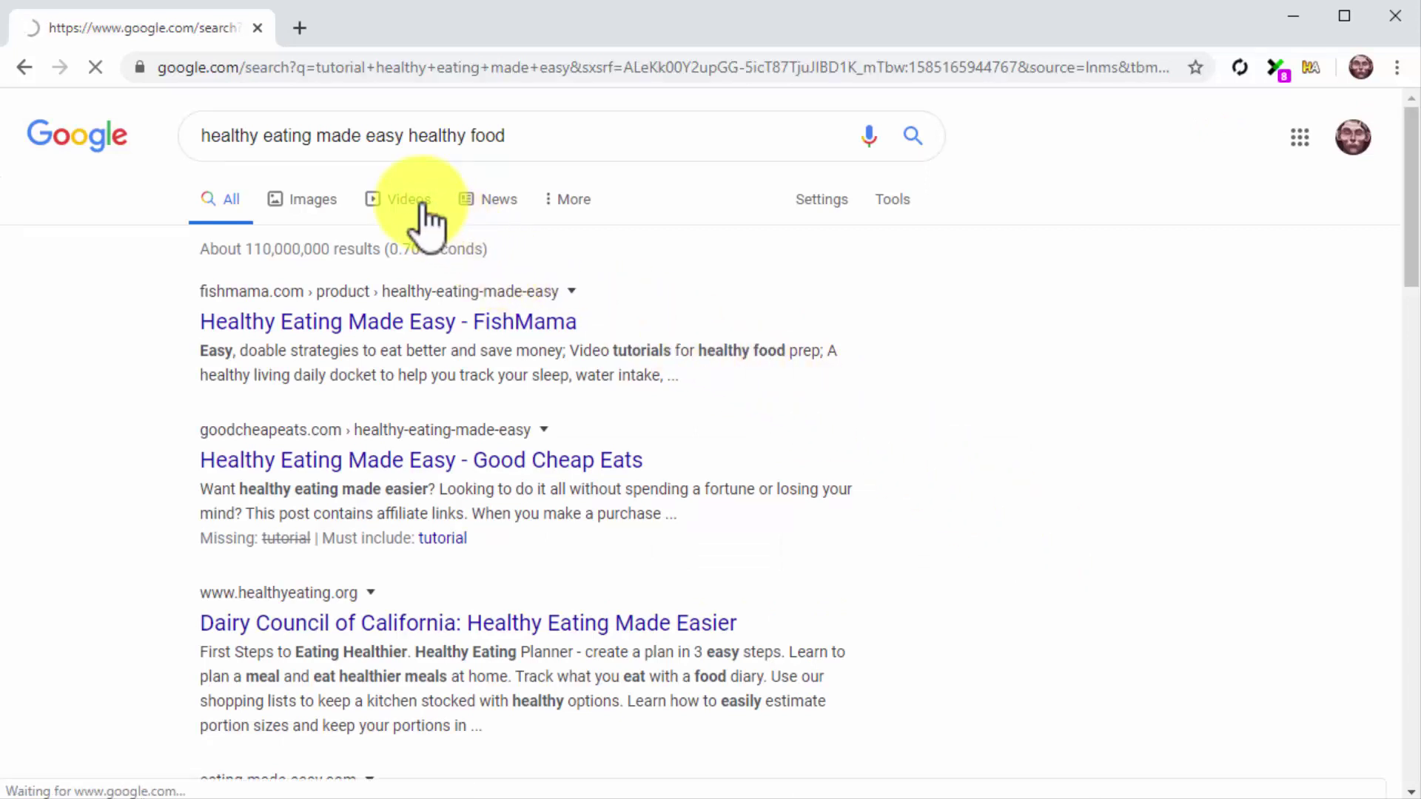
scroll(934, 512, "down", 6)
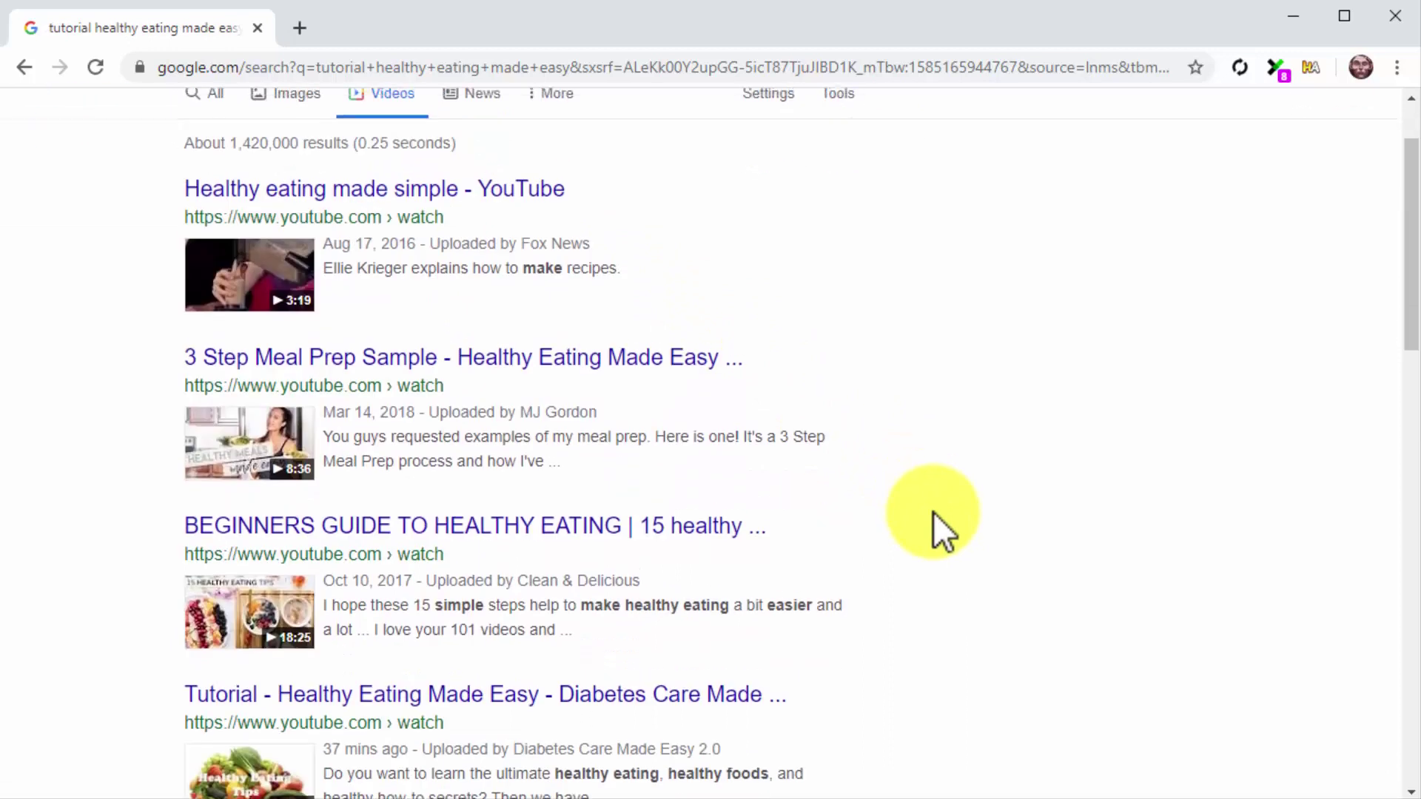